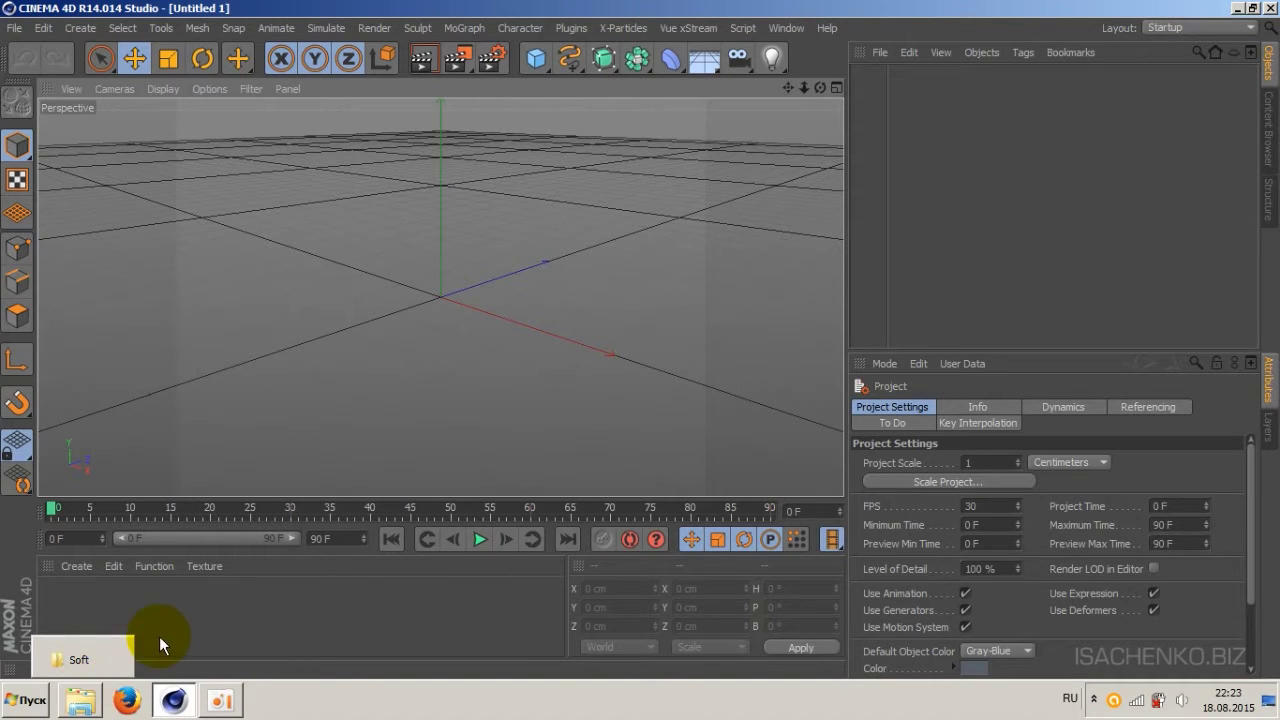
# Open IvyGrower.rar from the Soft folder in WinRAR and dismiss the licence reminder.
pyautogui.click(84, 699)
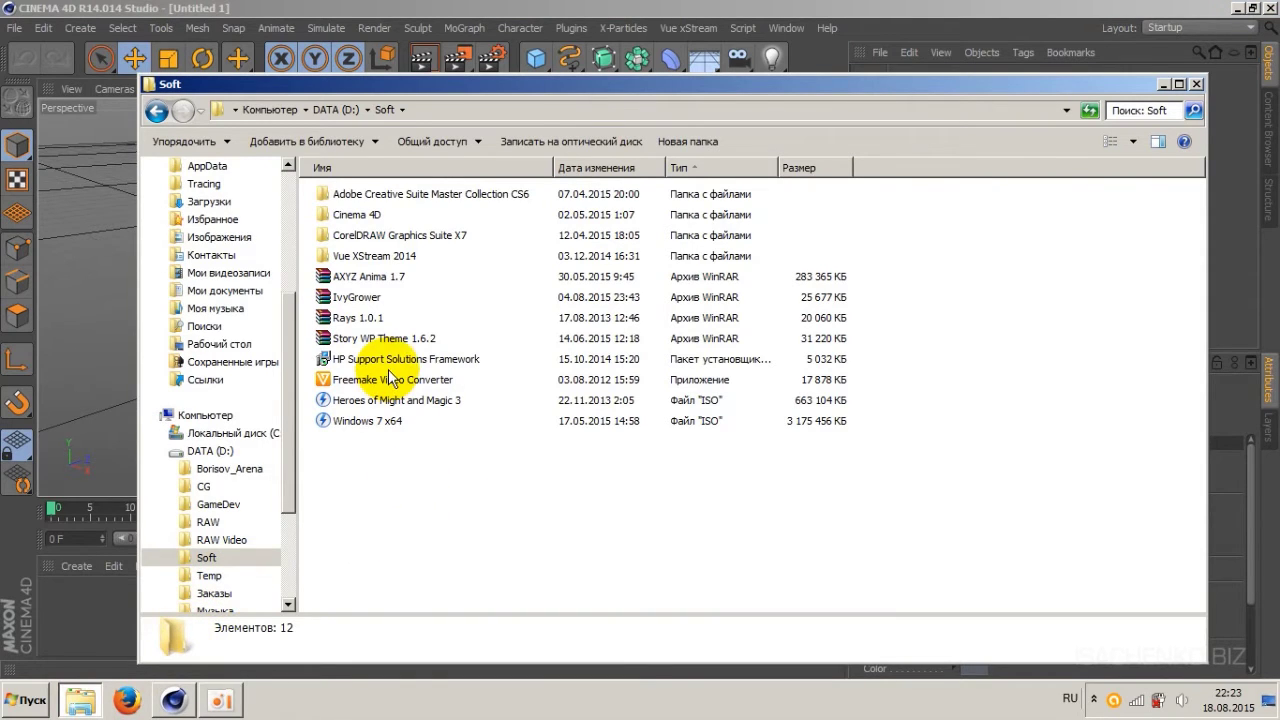
pyautogui.click(379, 301)
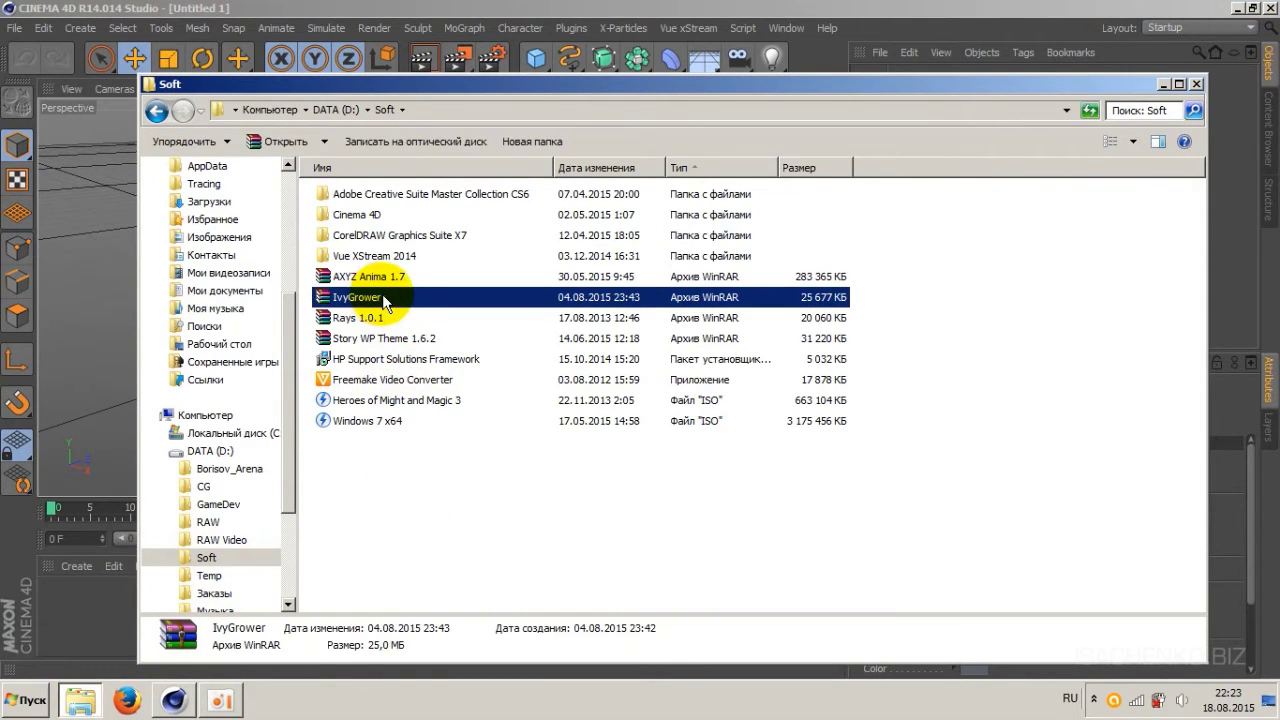
pyautogui.doubleClick(398, 297)
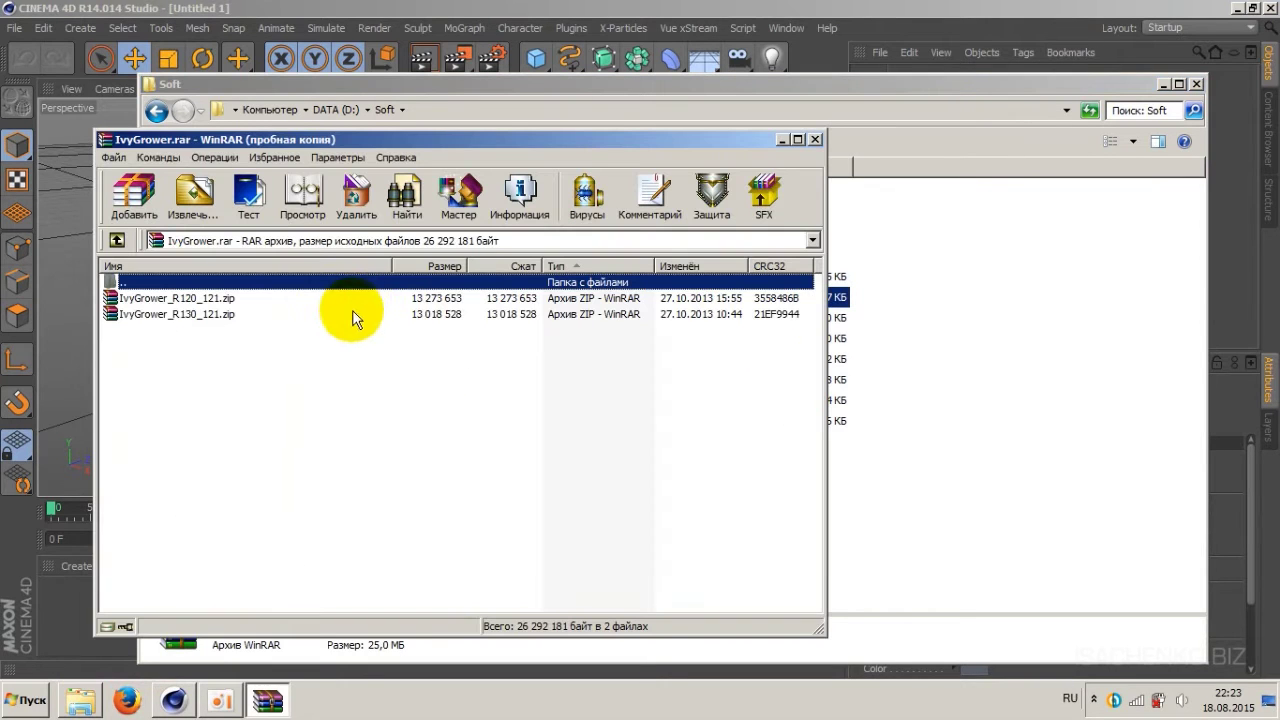
pyautogui.moveTo(483, 141); pyautogui.dragTo(546, 153)
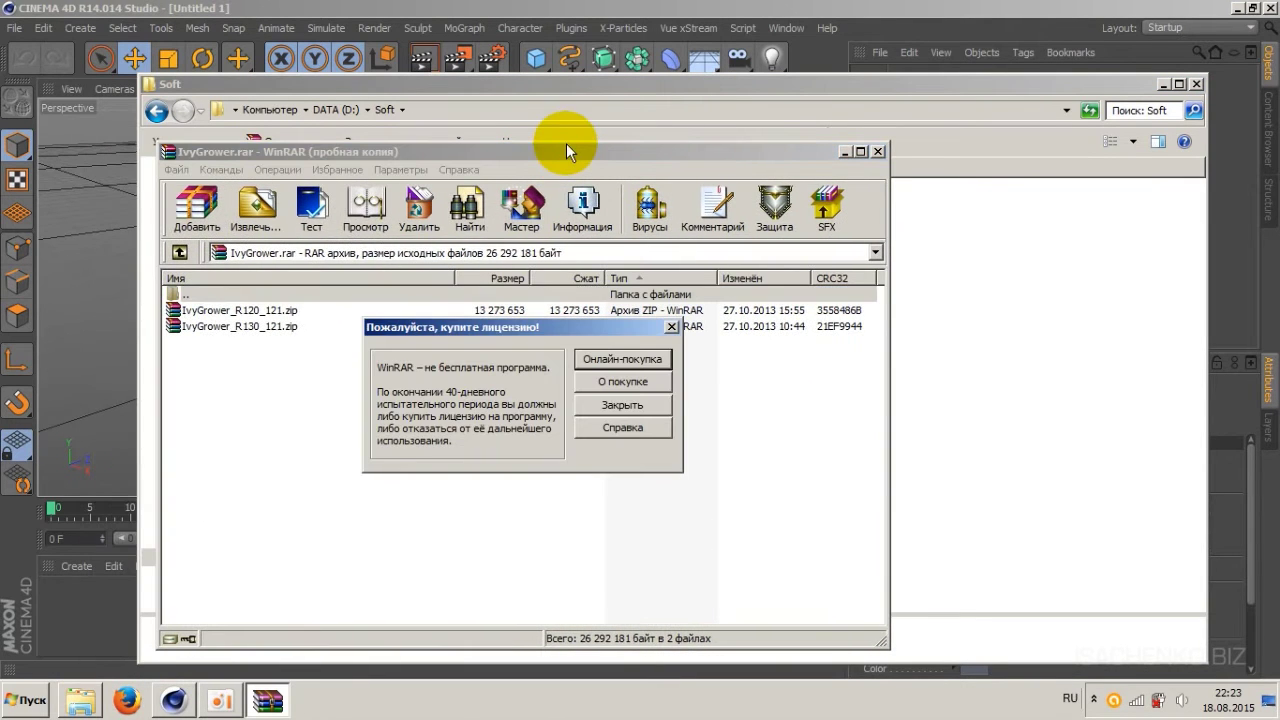
pyautogui.click(671, 328)
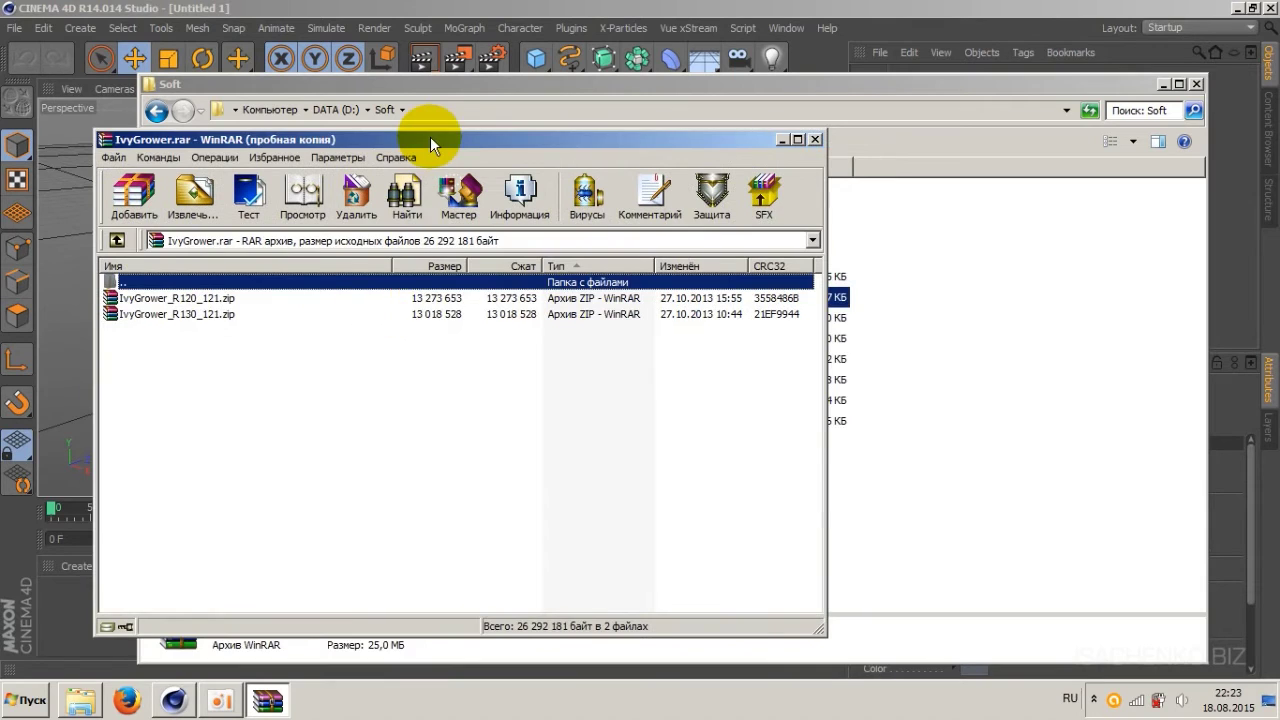
pyautogui.moveTo(430, 136); pyautogui.dragTo(545, 158)
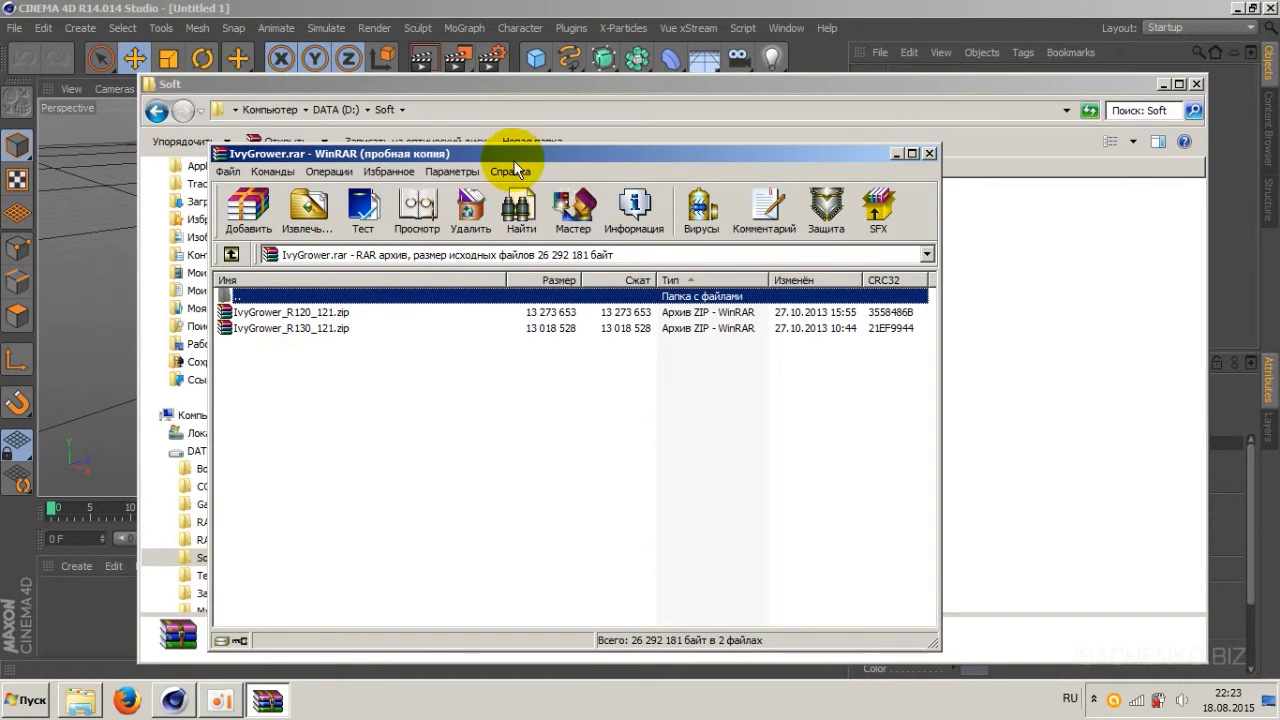
# Open IvyGrower_R130_121.zip inside the archive, dismiss the trial notice, and return to the Soft folder.
pyautogui.moveTo(508, 153); pyautogui.dragTo(648, 152)
pyautogui.doubleClick(425, 329)
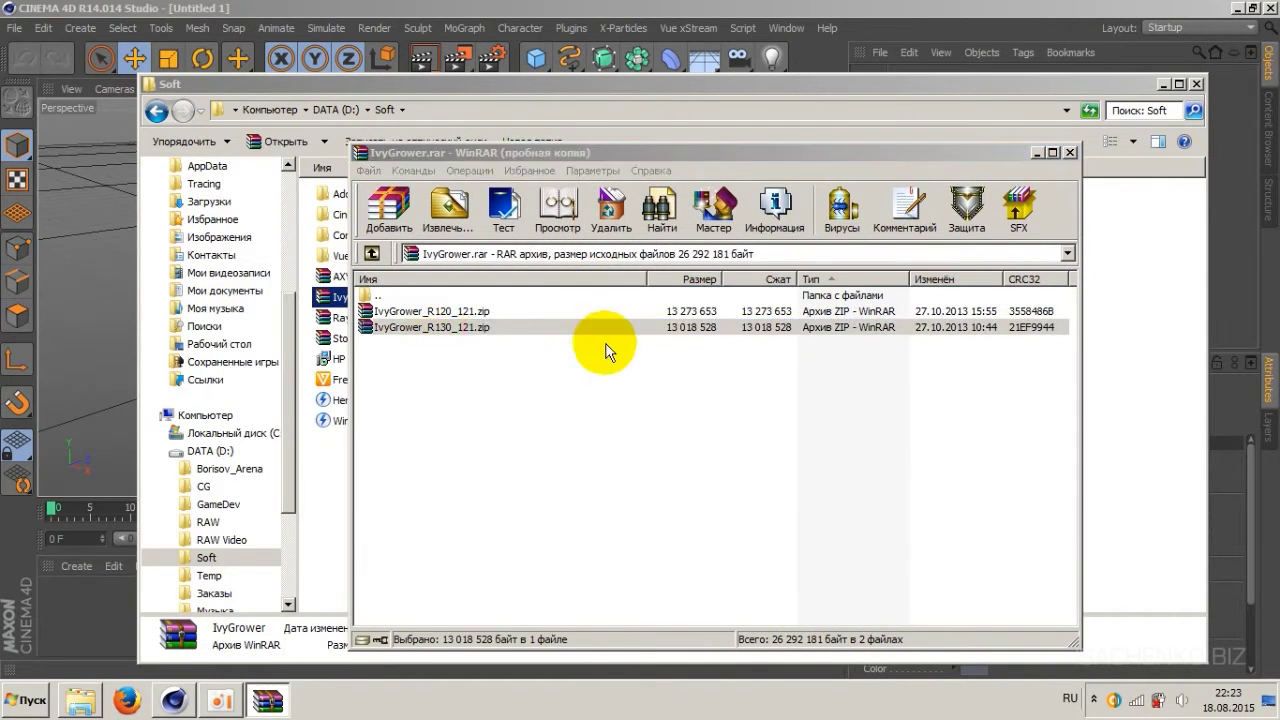
pyautogui.click(975, 52)
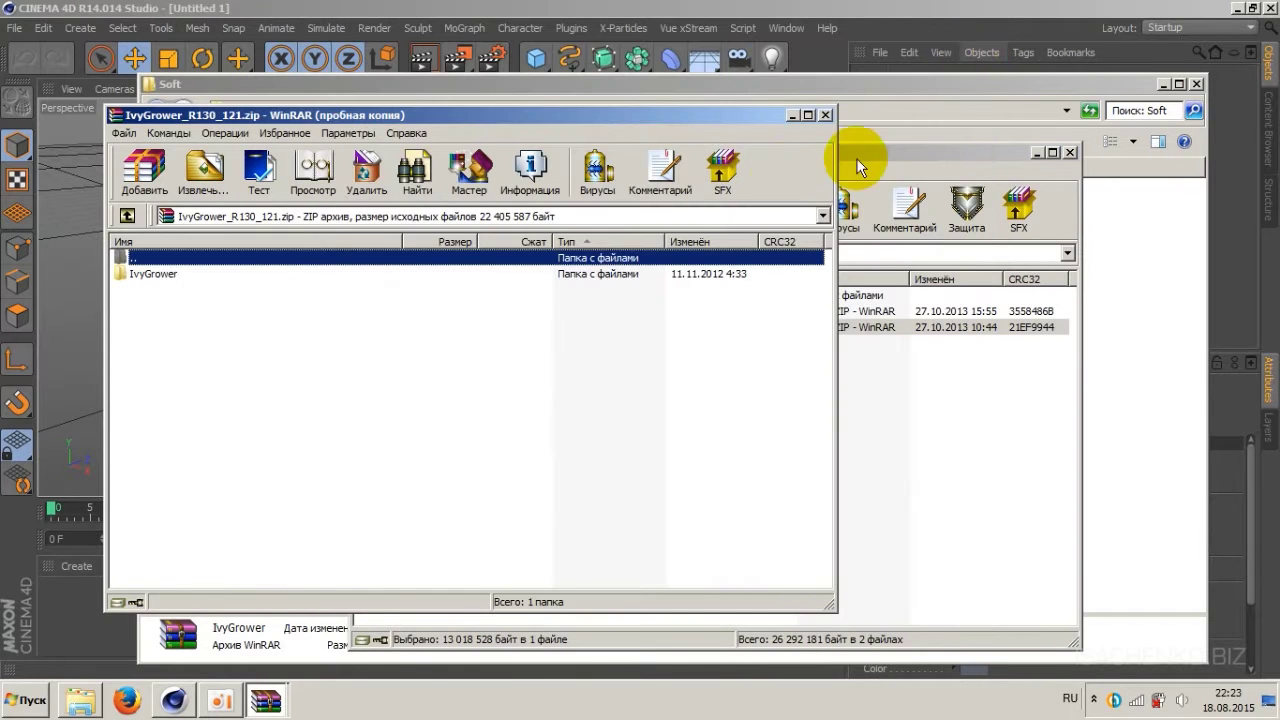
pyautogui.moveTo(476, 120); pyautogui.dragTo(781, 126)
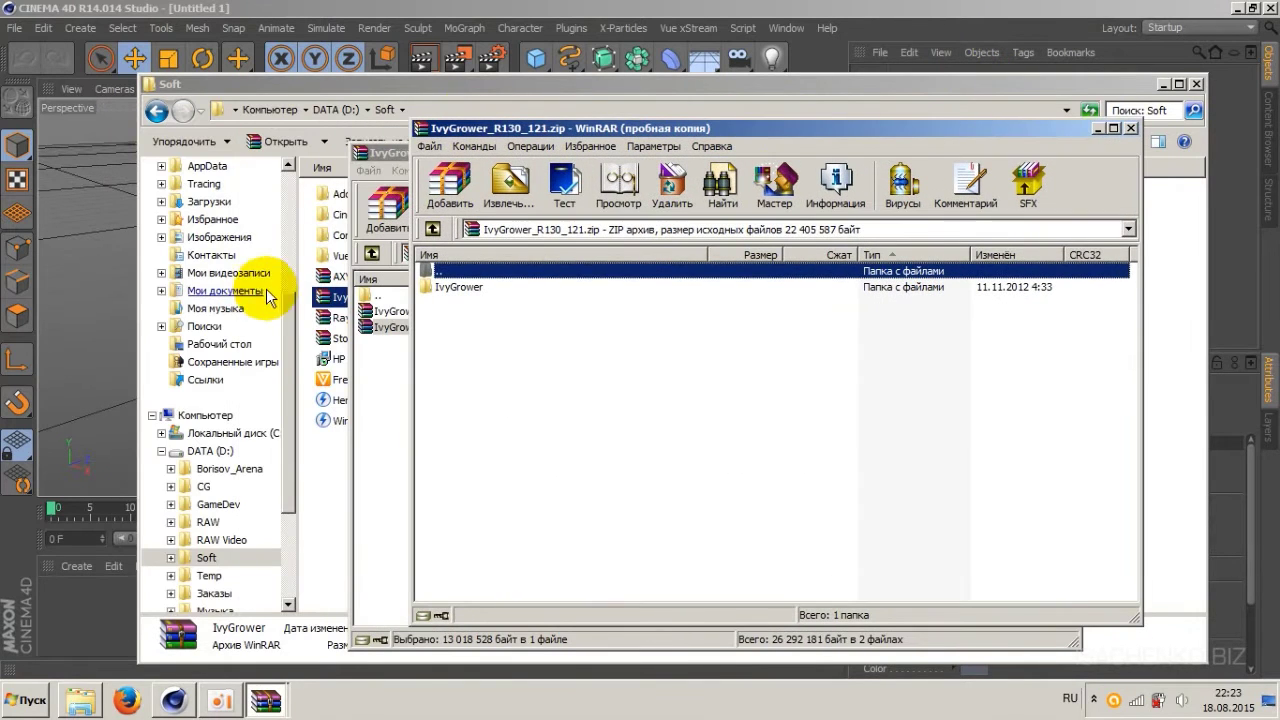
pyautogui.click(292, 346)
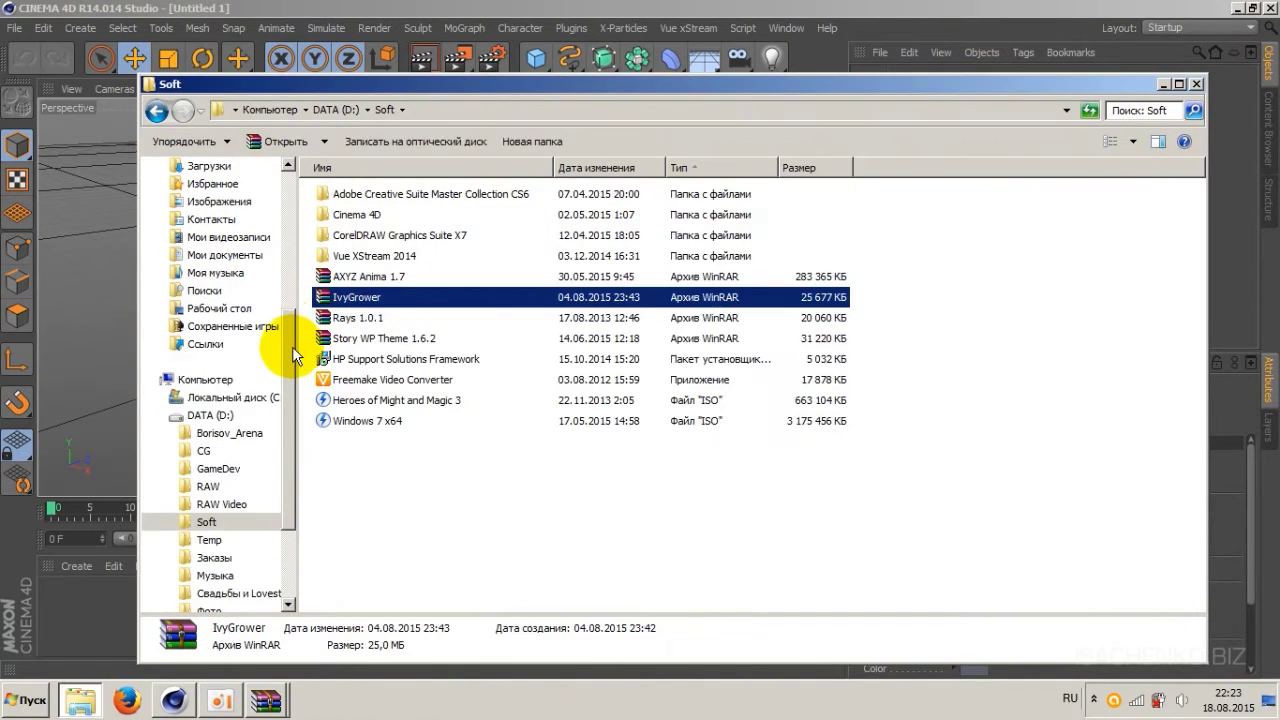
# Browse to C:\Program Files\MAXON\CINEMA 4D R14\plugins to find the IvyGrower folder.
pyautogui.click(162, 397)
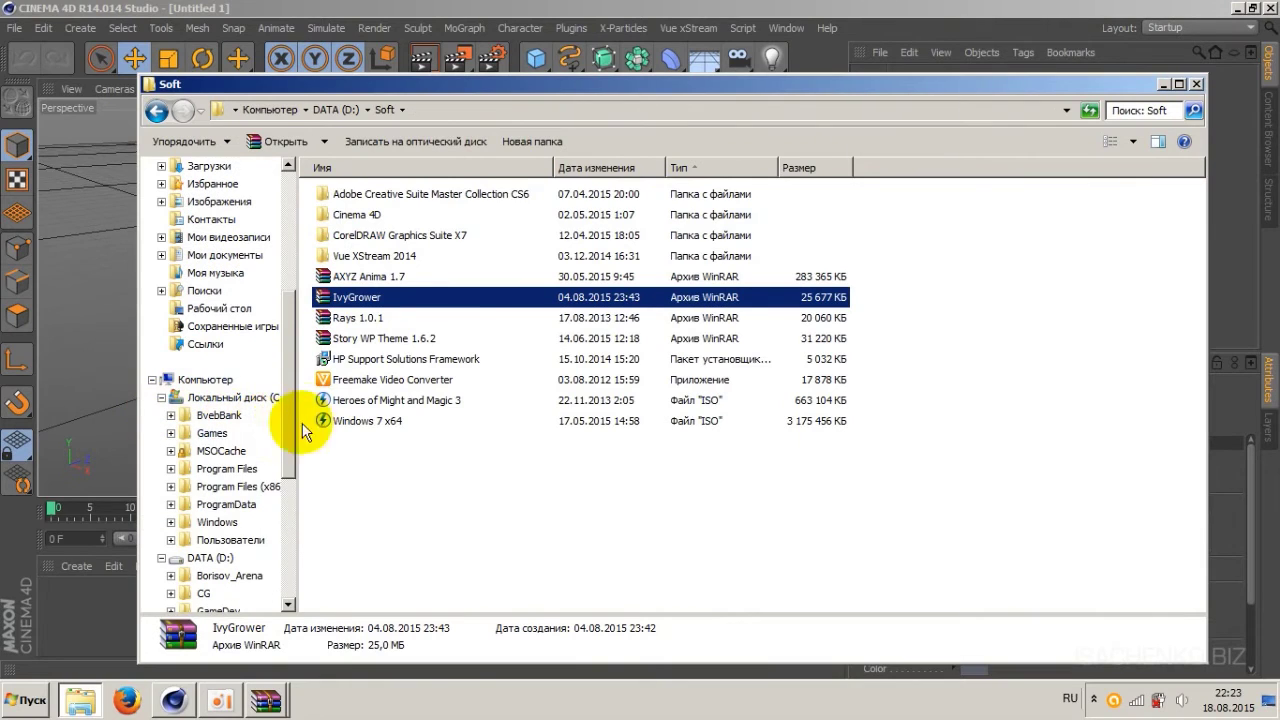
pyautogui.click(171, 468)
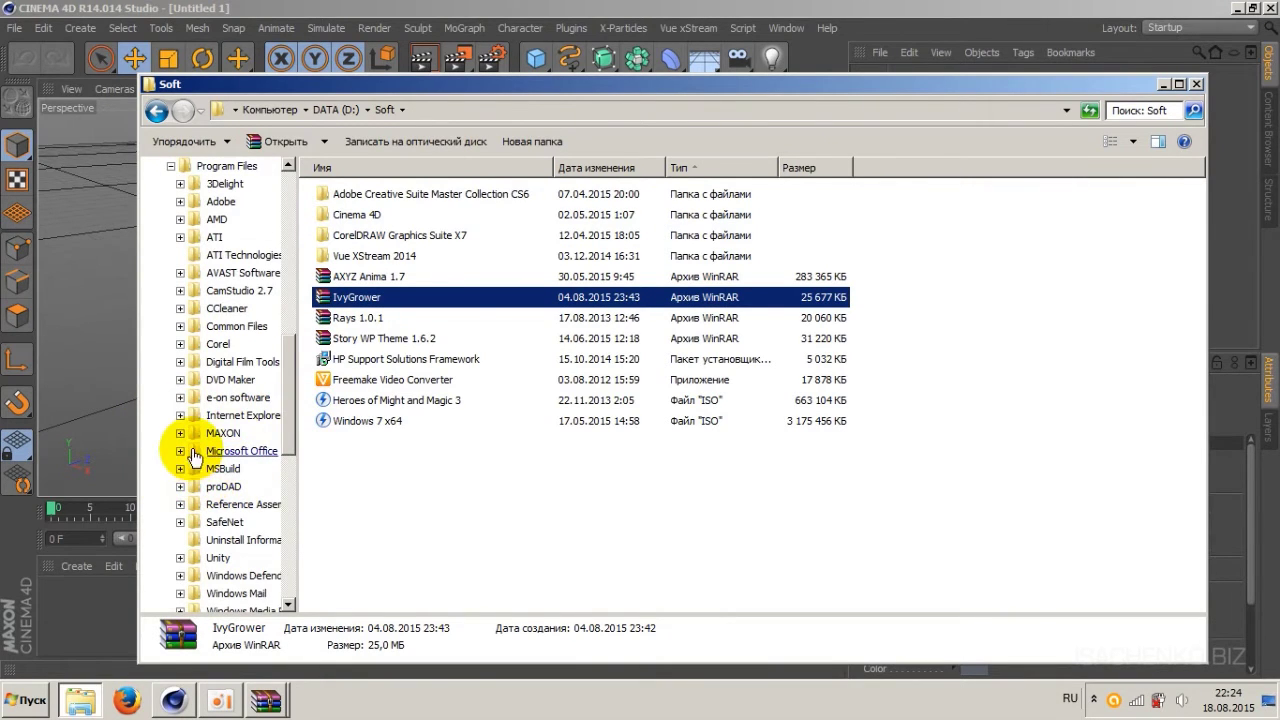
pyautogui.click(180, 433)
pyautogui.click(245, 451)
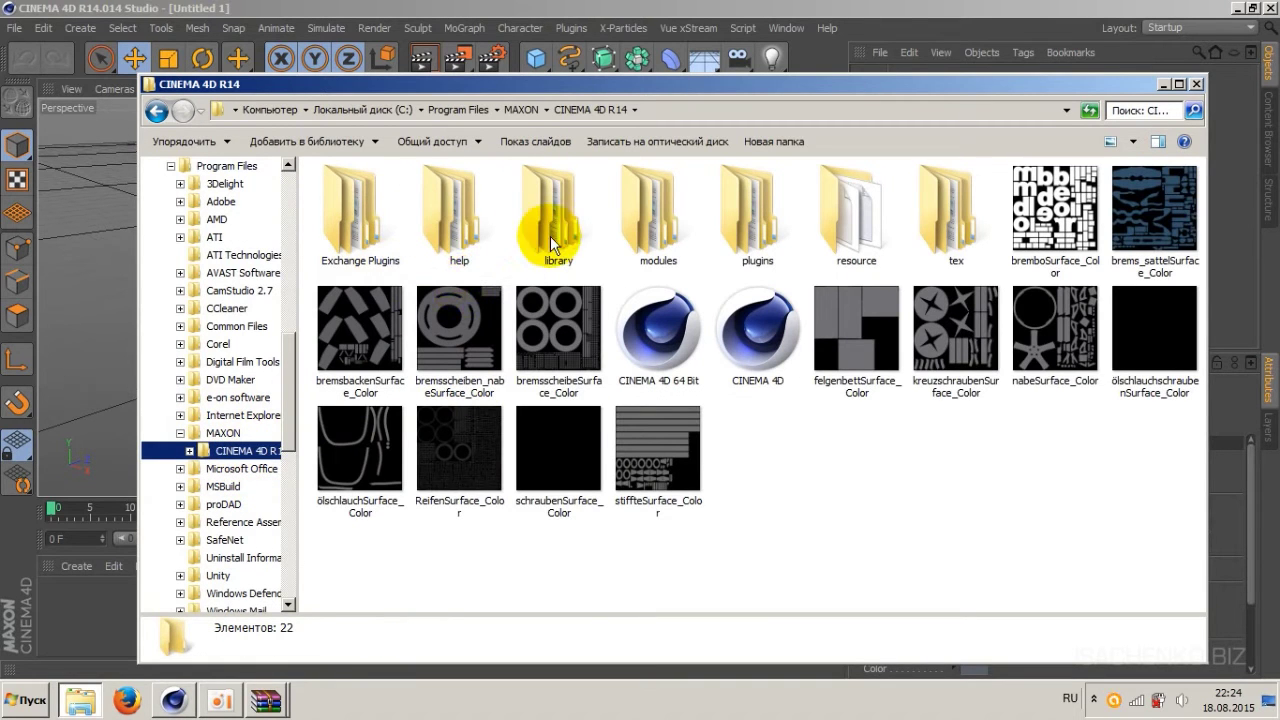
pyautogui.doubleClick(740, 237)
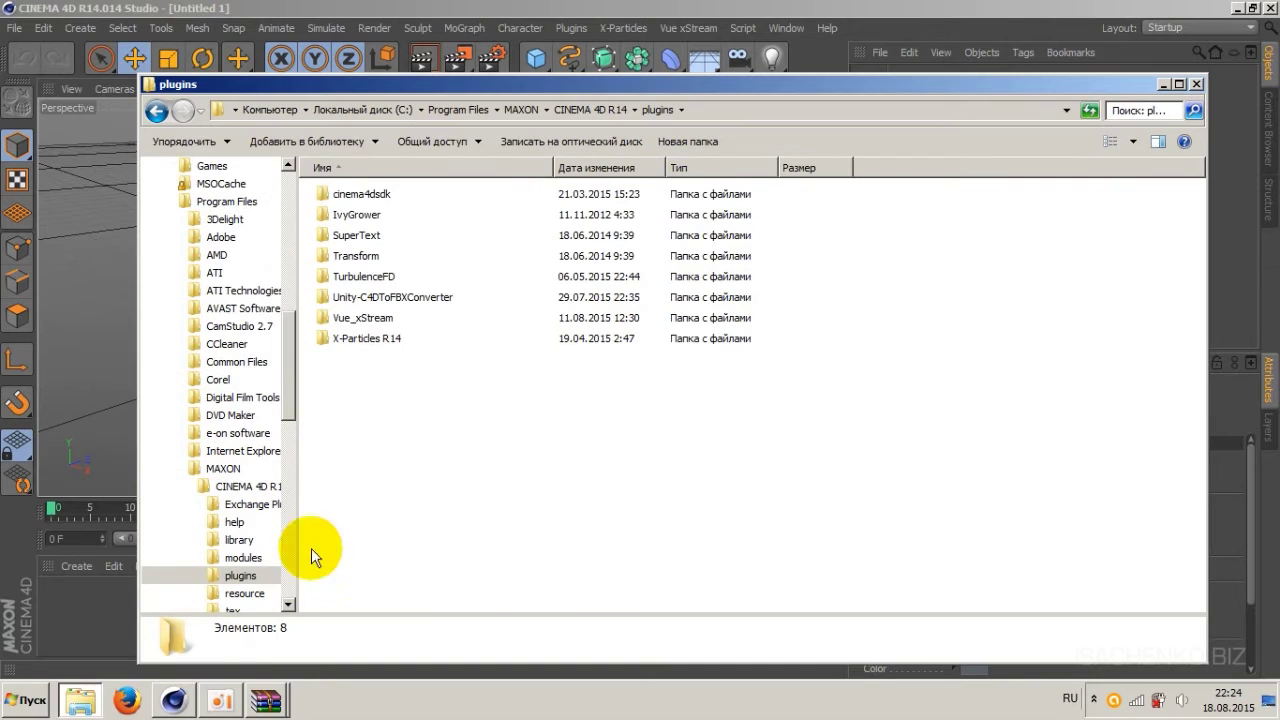
# Close the IvyGrower_R130_121.zip and IvyGrower.rar WinRAR windows.
pyautogui.click(267, 706)
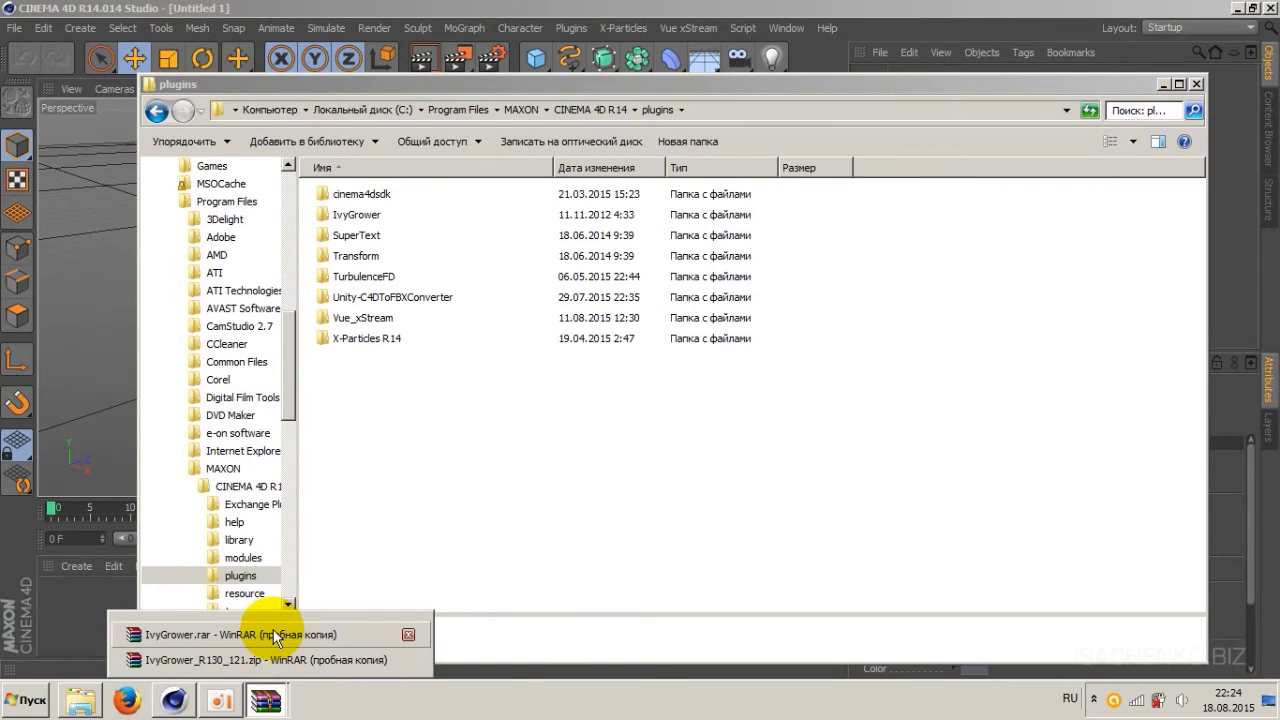
pyautogui.click(267, 659)
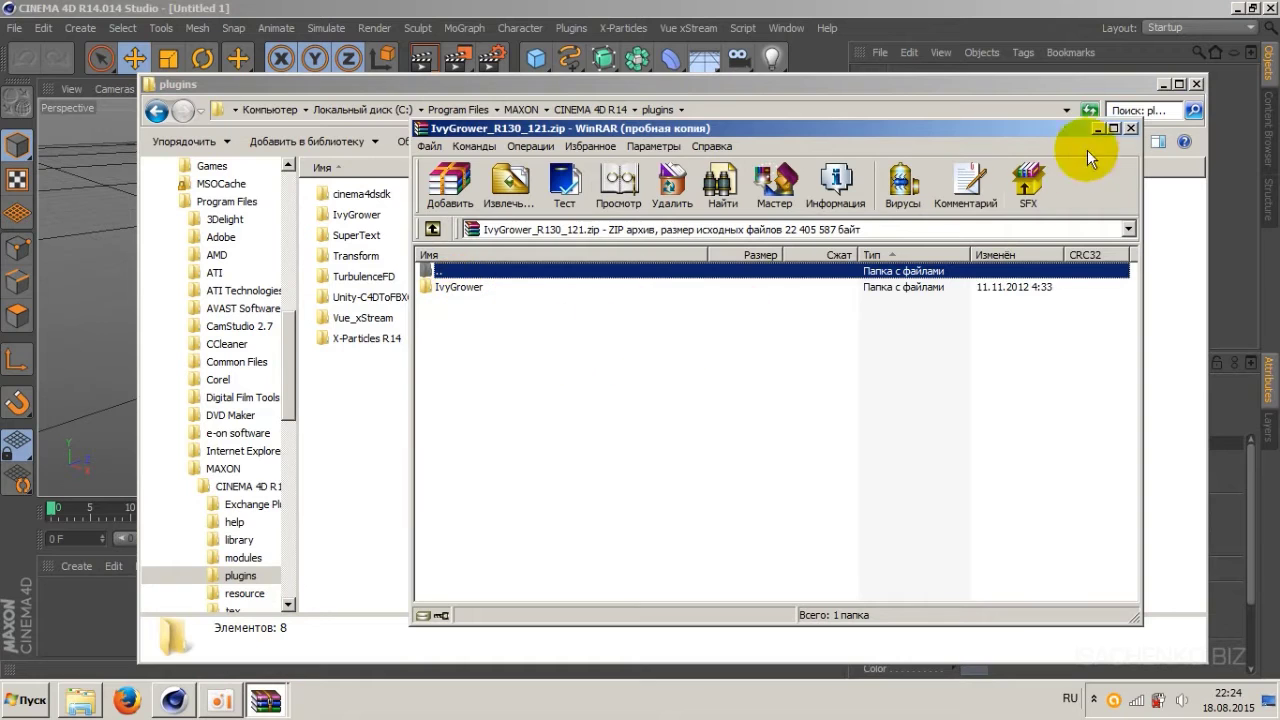
pyautogui.click(1128, 125)
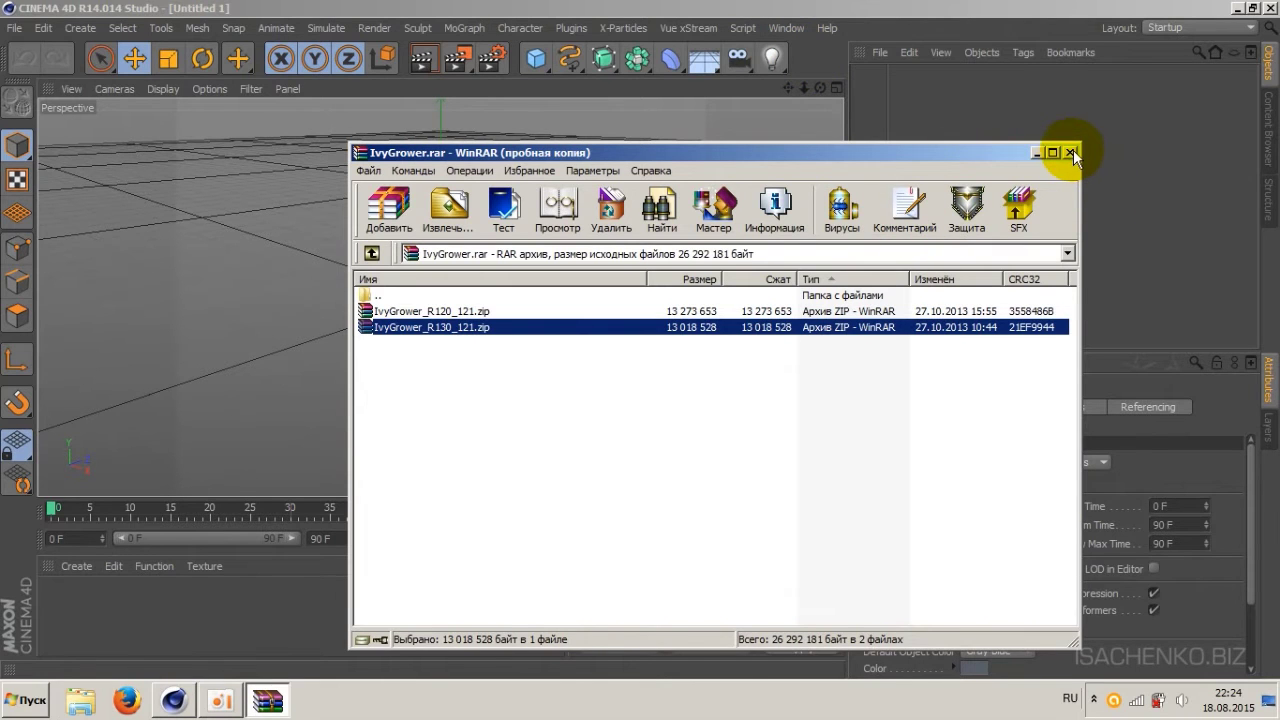
pyautogui.click(1070, 152)
# Confirm Ivy Grower is listed under Plugins, remove a test cube, and show the primitives palette.
pyautogui.click(572, 30)
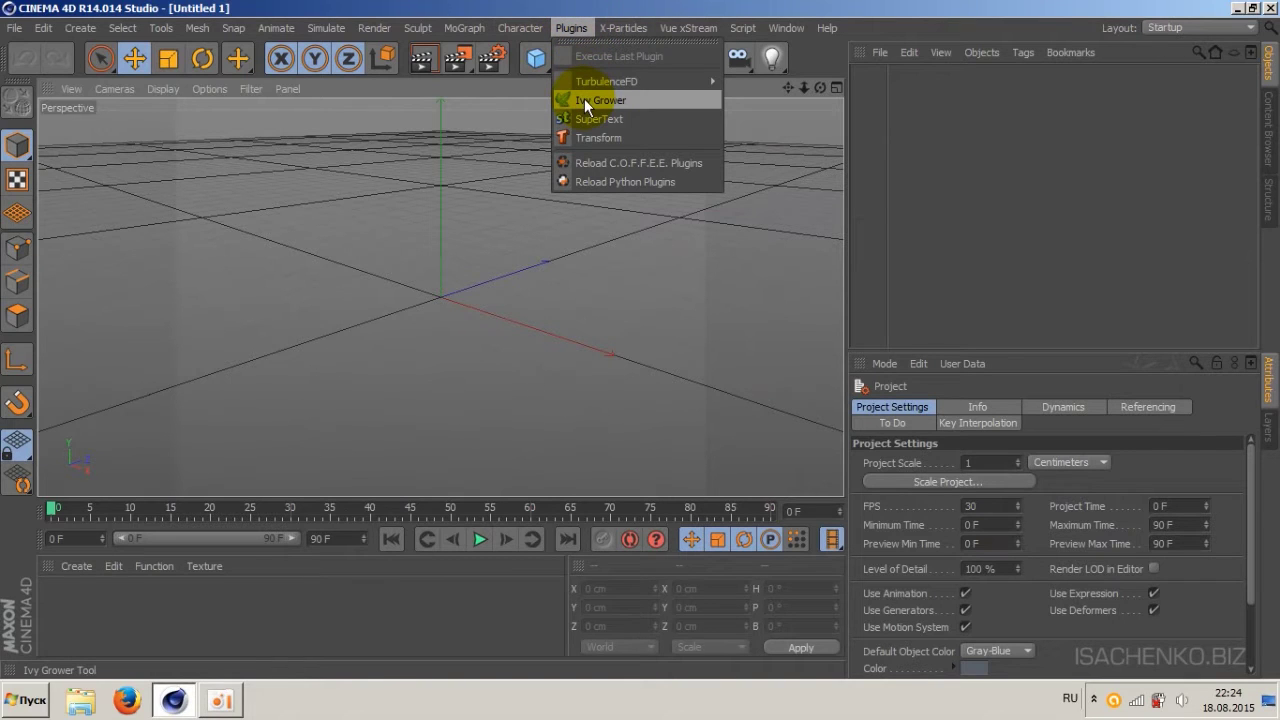
pyautogui.click(655, 8)
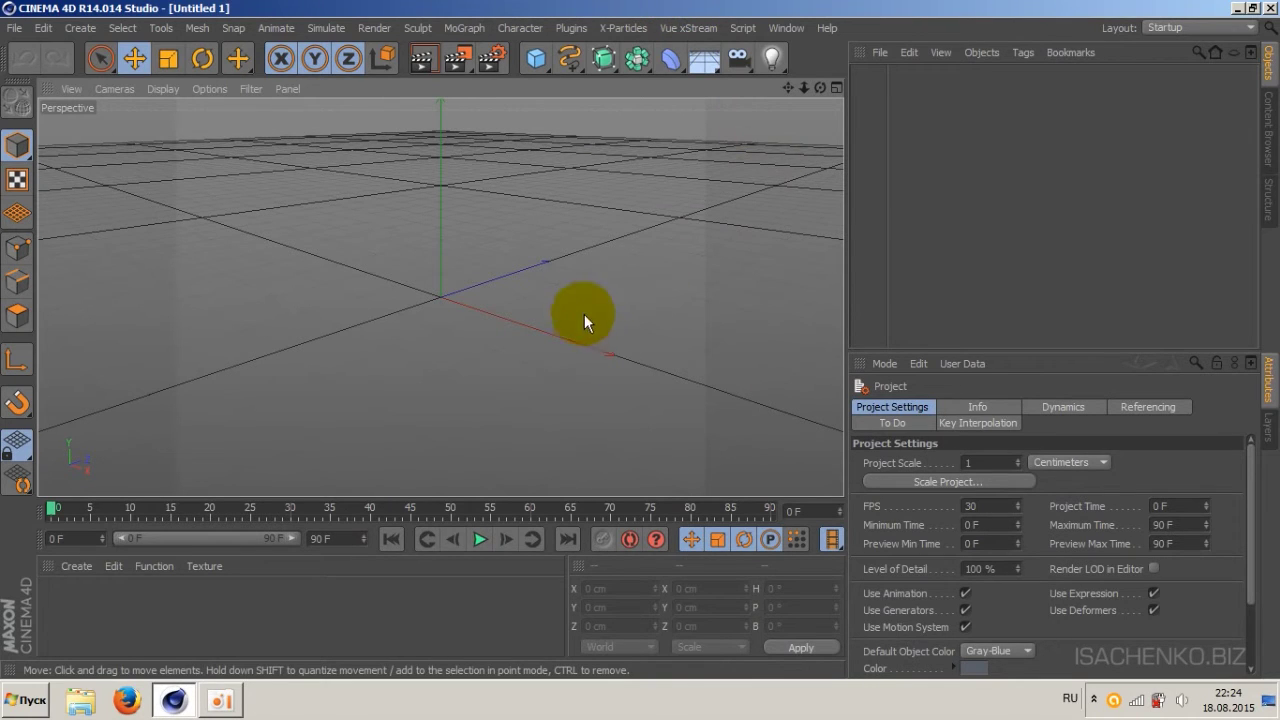
pyautogui.click(530, 60)
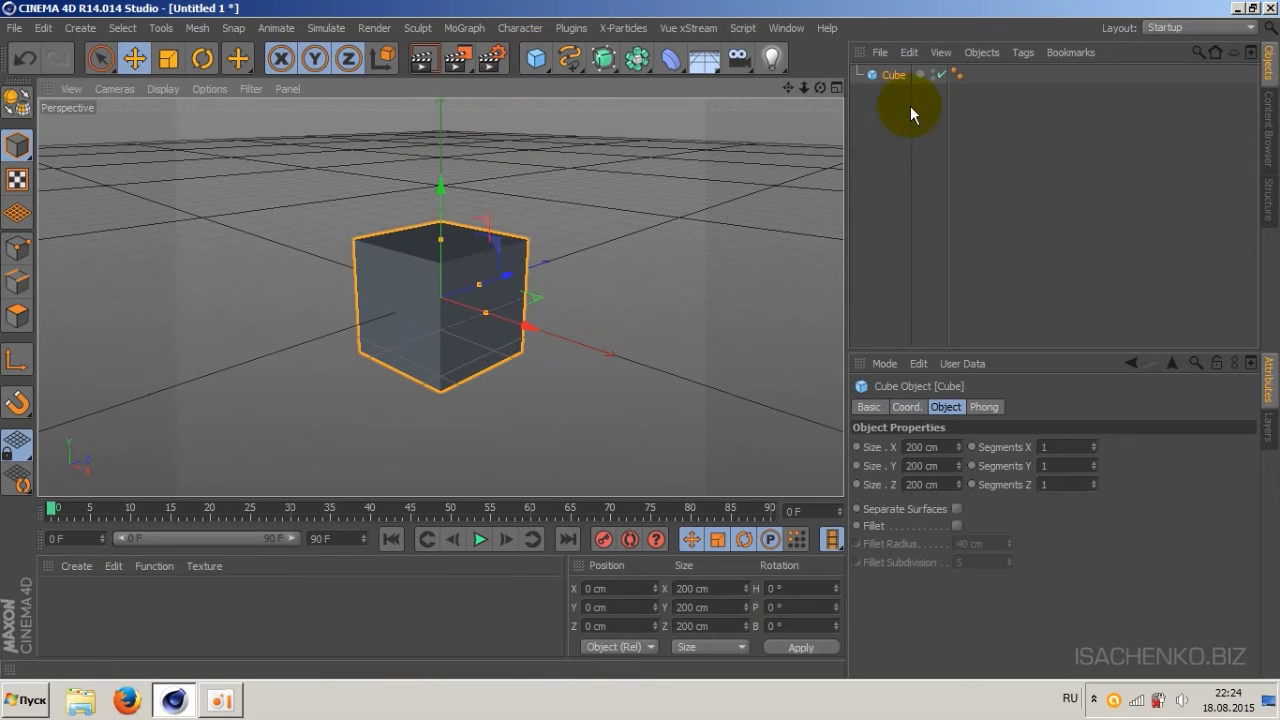
pyautogui.press('Delete')
pyautogui.click(533, 60)
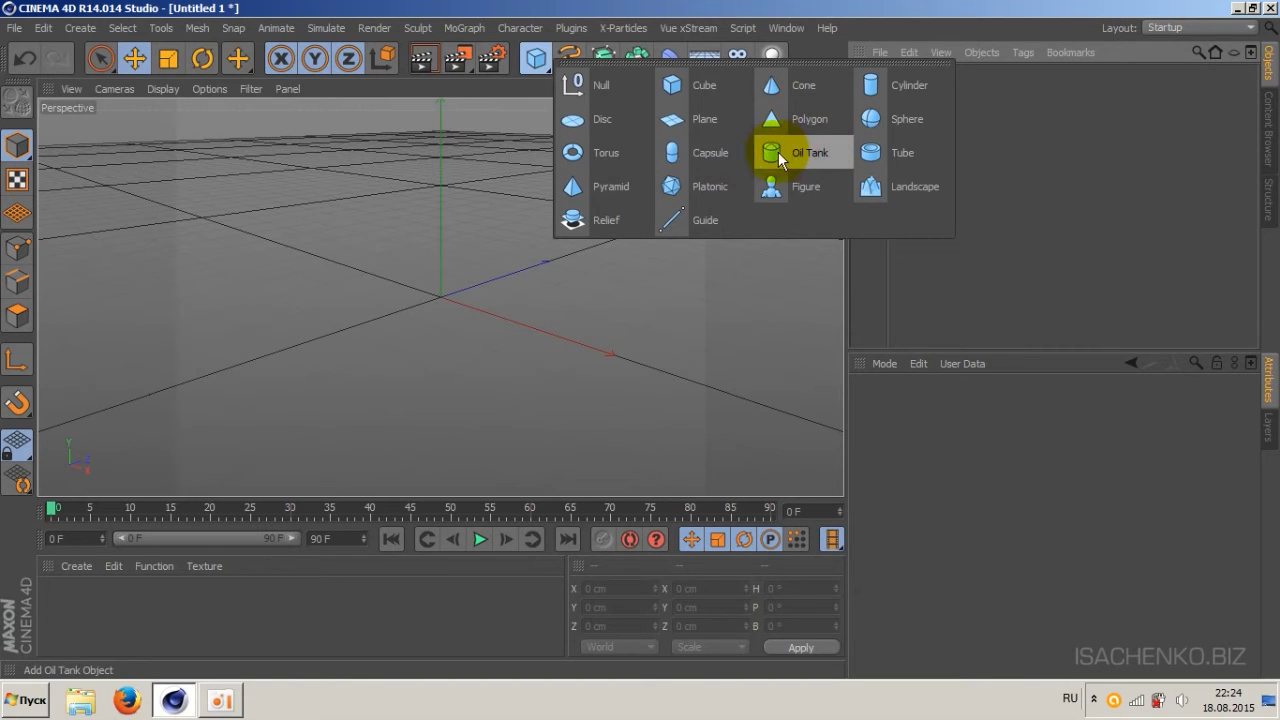
# Add a Plane oriented +Z, raise it to Y 146.214 cm and scale it to 858.897 cm wide.
pyautogui.click(712, 106)
pyautogui.click(980, 521)
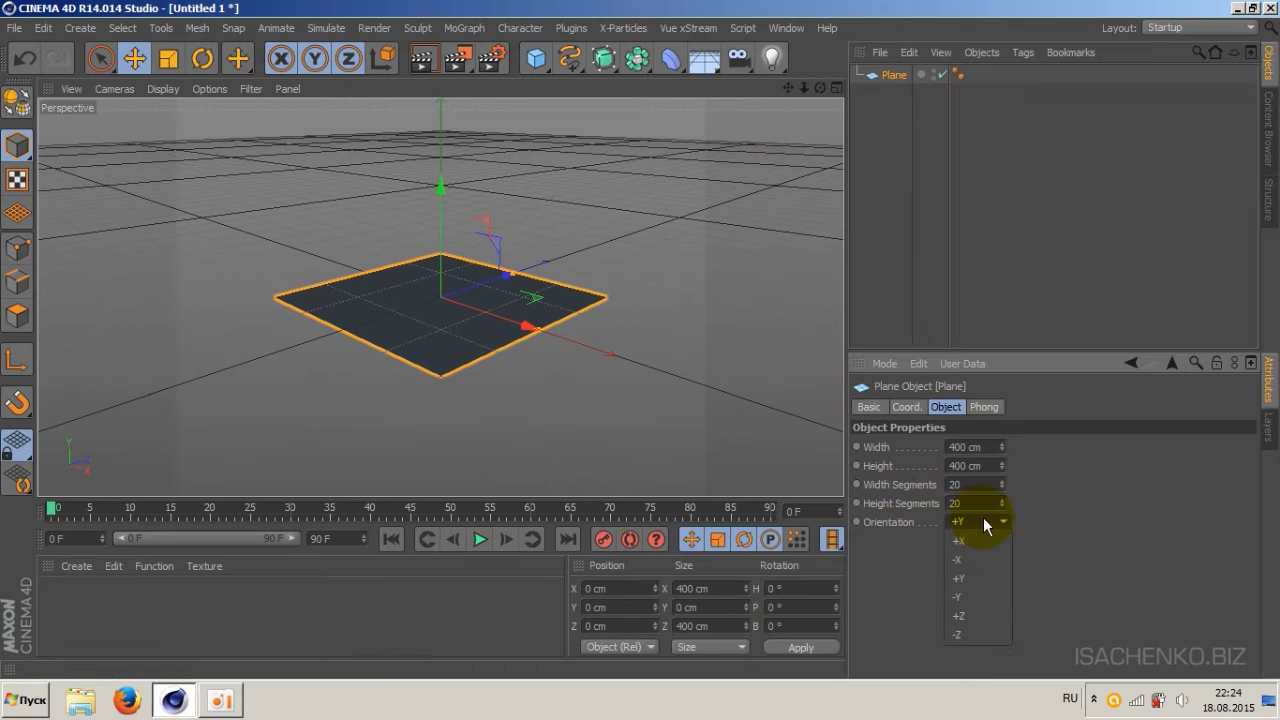
pyautogui.click(962, 615)
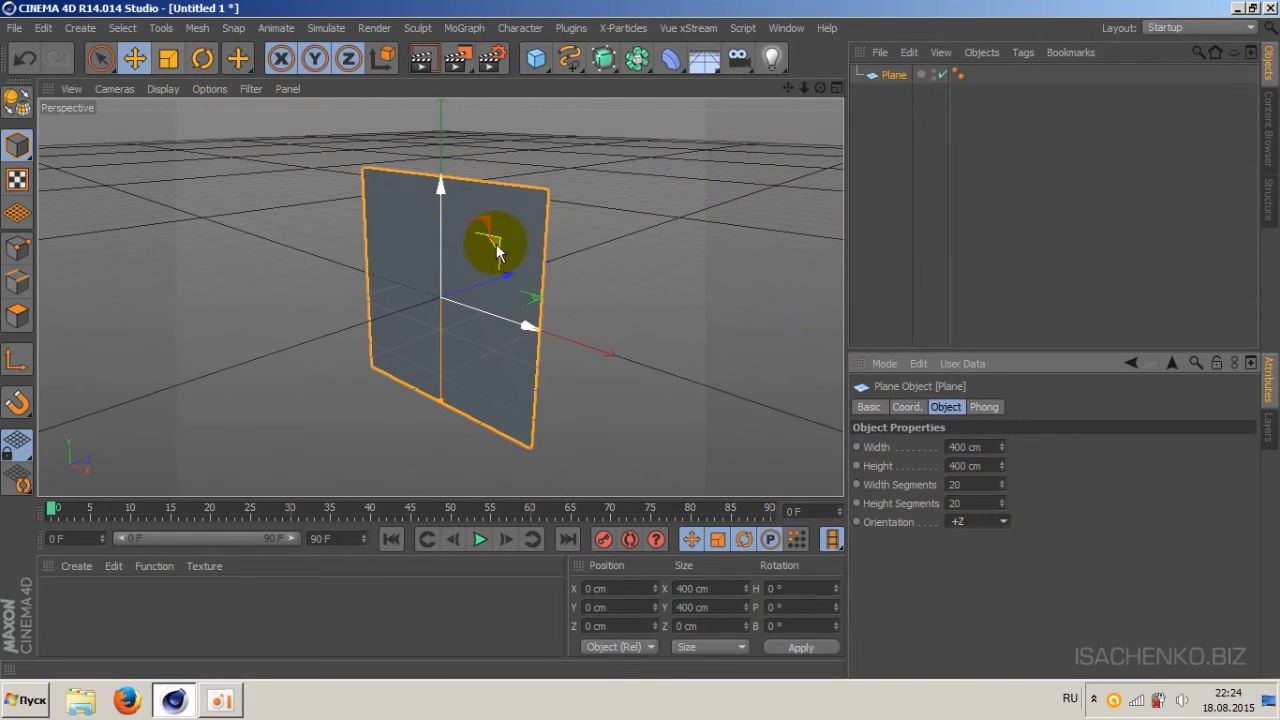
pyautogui.moveTo(443, 157); pyautogui.dragTo(443, 160)
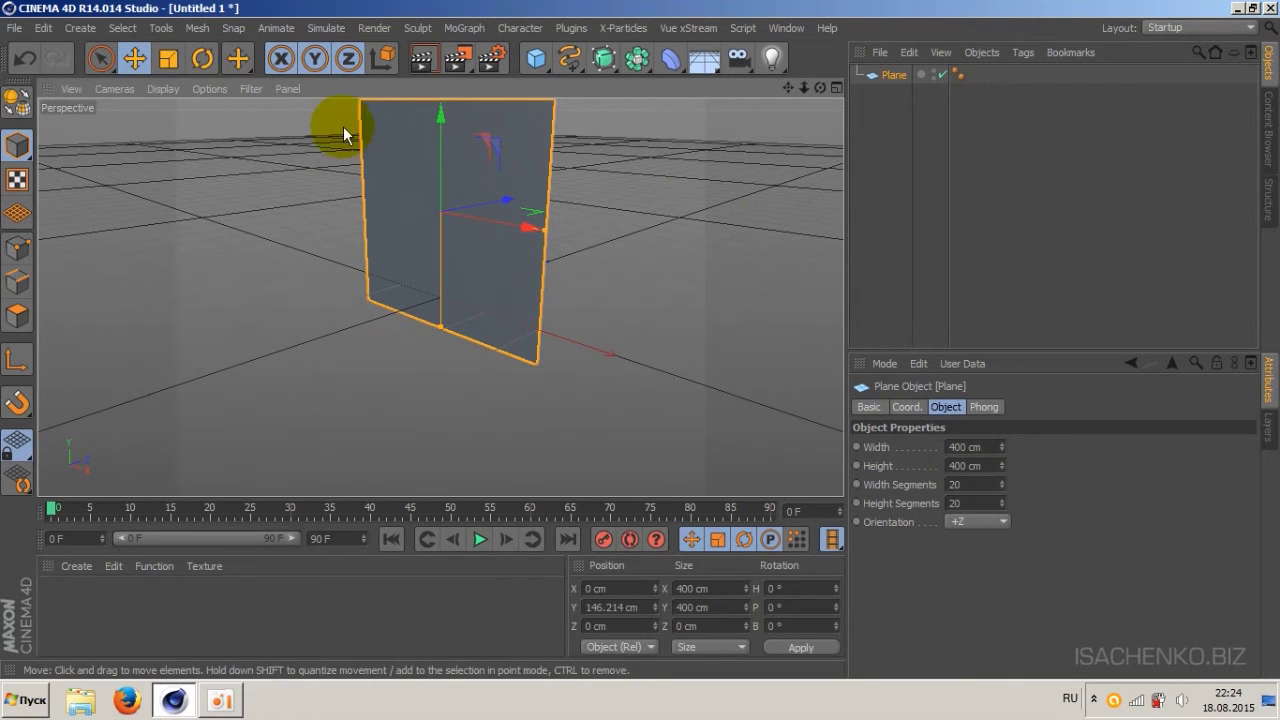
pyautogui.click(165, 60)
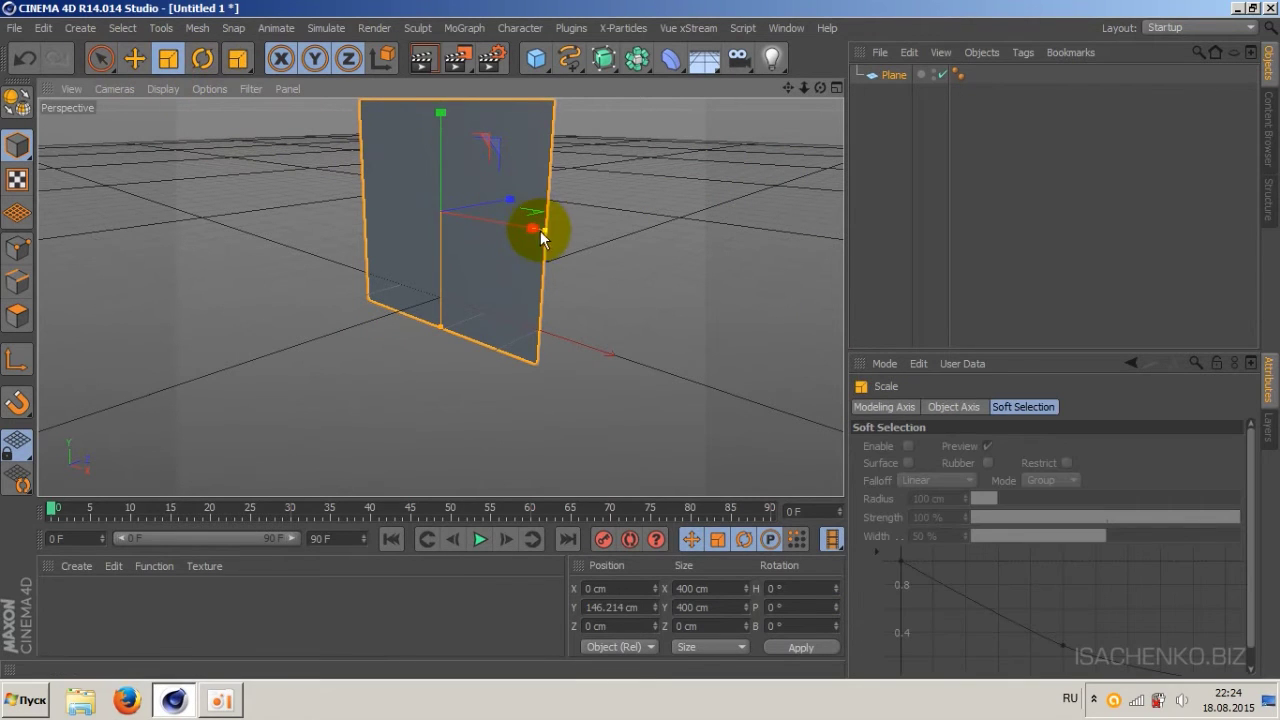
pyautogui.moveTo(535, 229); pyautogui.dragTo(729, 259)
pyautogui.moveTo(820, 88)
pyautogui.mouseDown()
pyautogui.moveTo(800, 90)
pyautogui.moveTo(830, 135)
pyautogui.mouseUp()
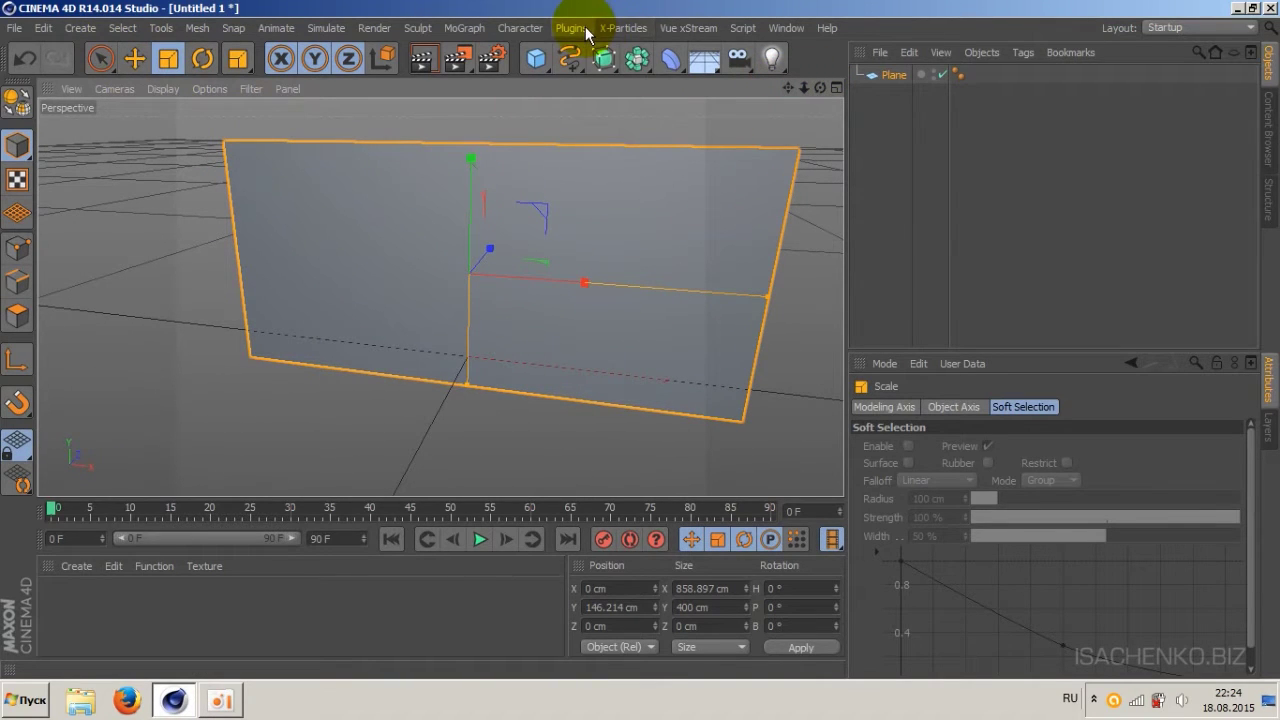
pyautogui.click(787, 30)
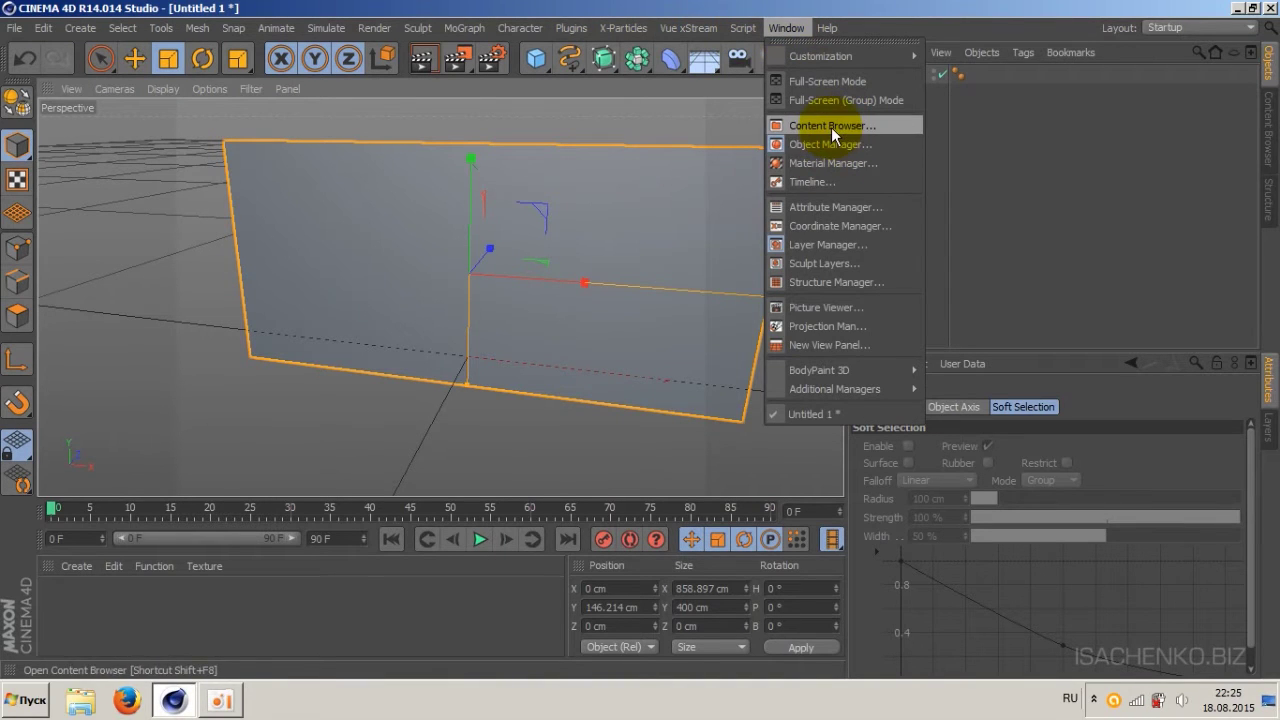
# Load the Brick Close UP preset material and apply it to the plane.
pyautogui.click(831, 127)
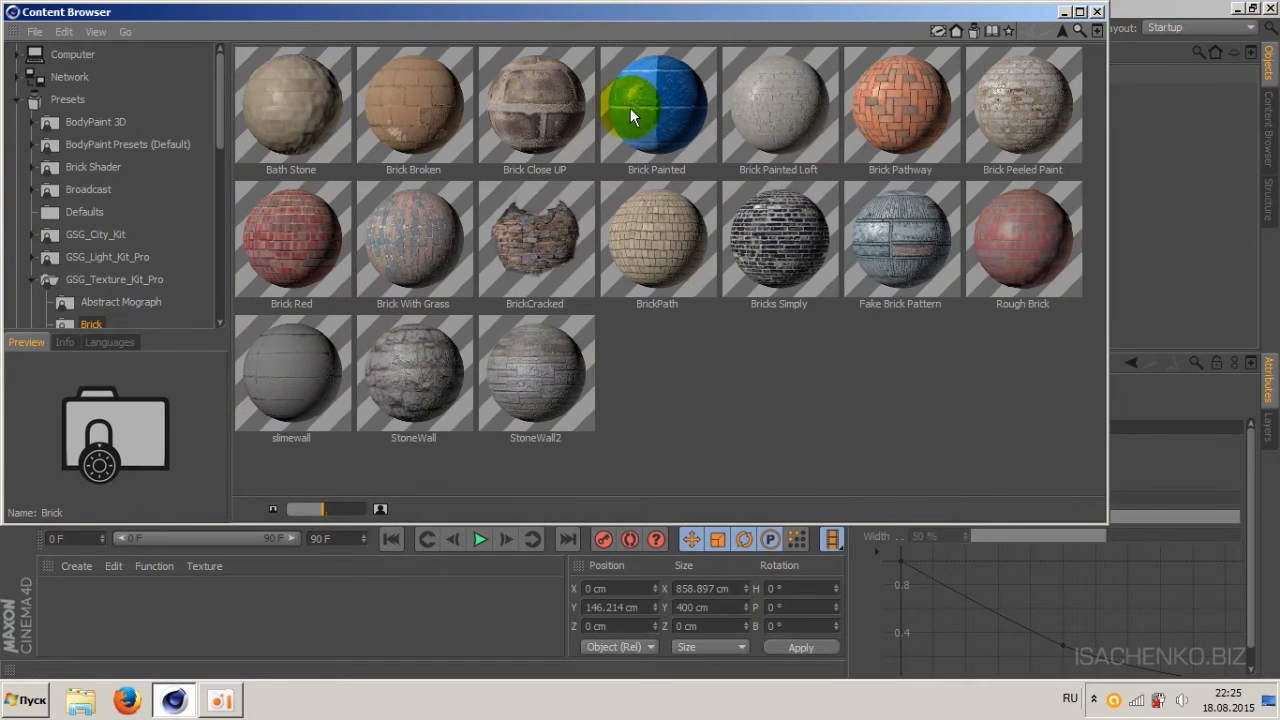
pyautogui.doubleClick(550, 115)
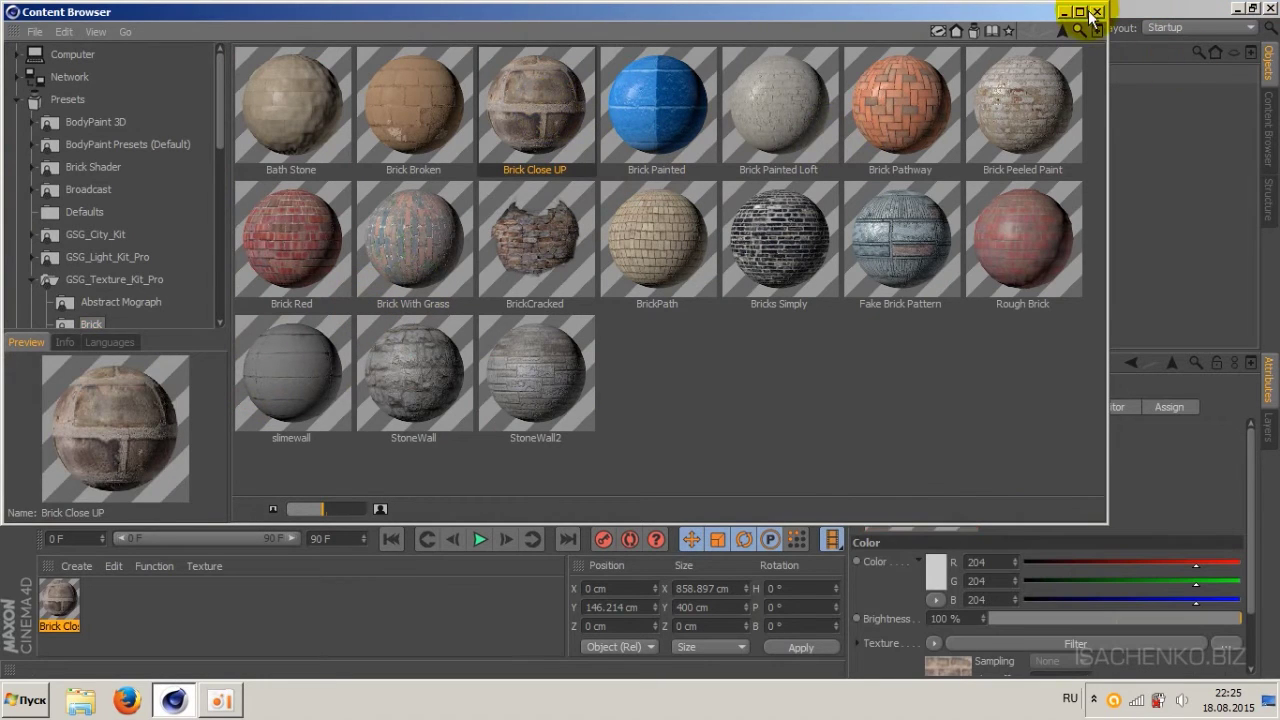
pyautogui.click(1097, 11)
pyautogui.moveTo(62, 604); pyautogui.dragTo(345, 312)
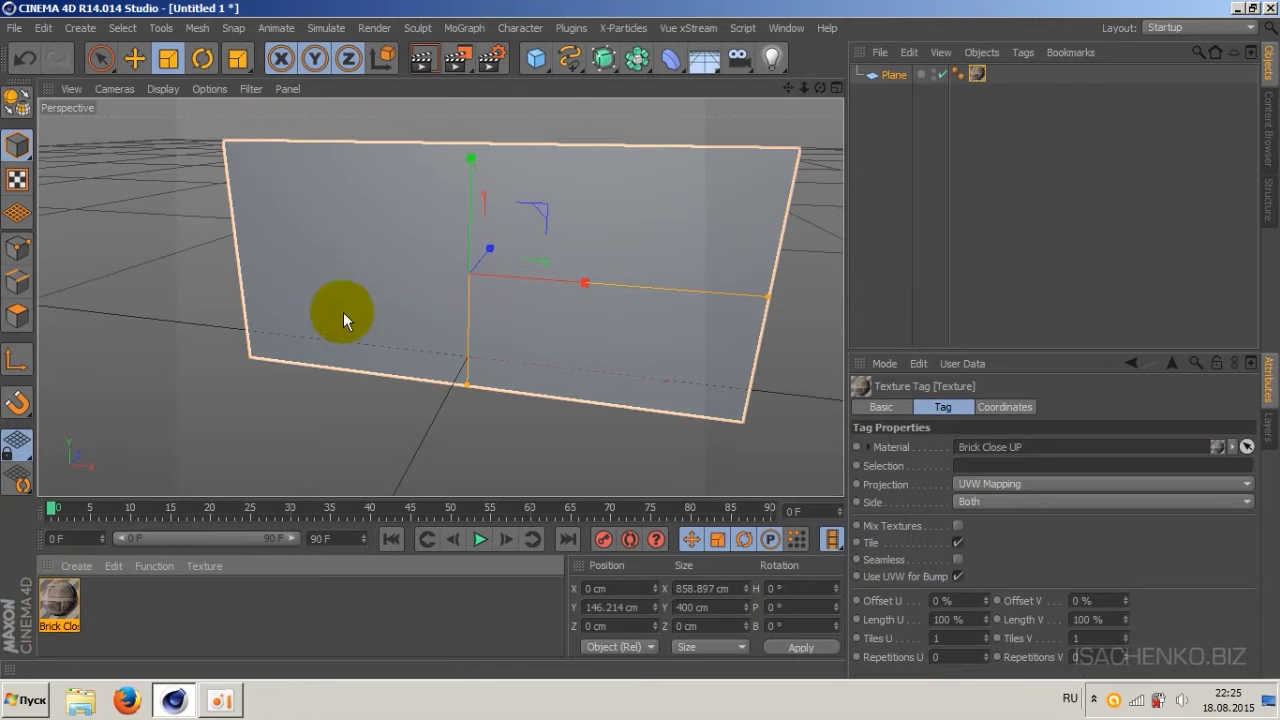
# Set the texture tag to 10 tiles across (U) and 7 down (V), viewing the wall head-on.
pyautogui.click(950, 637)
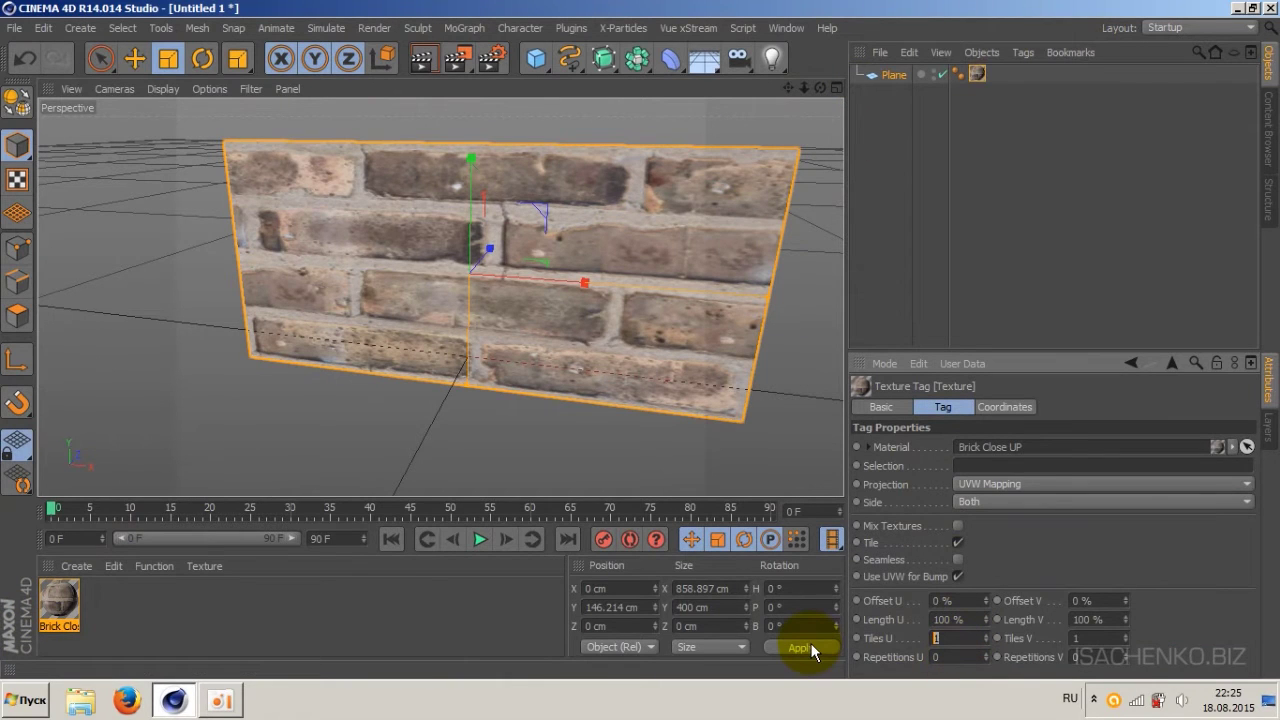
pyautogui.write('10')
pyautogui.press('Tab')
pyautogui.write('7')
pyautogui.press('Return')
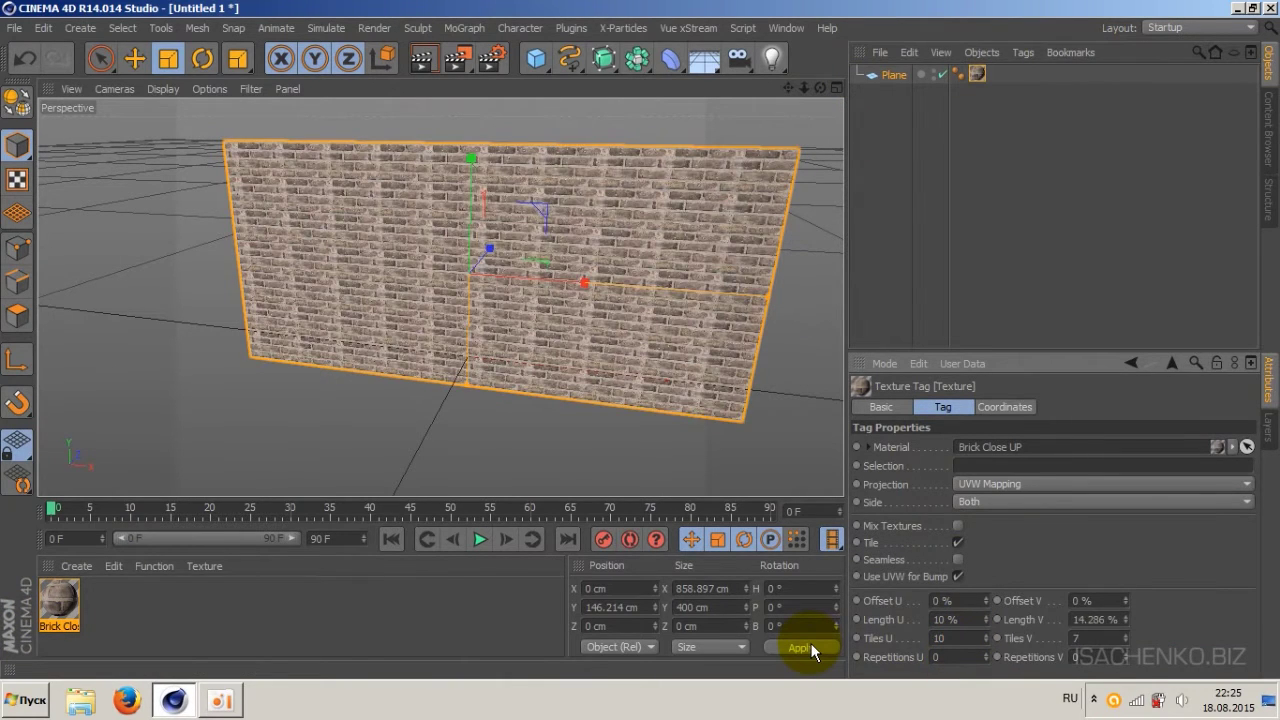
pyautogui.moveTo(820, 87); pyautogui.dragTo(787, 86)
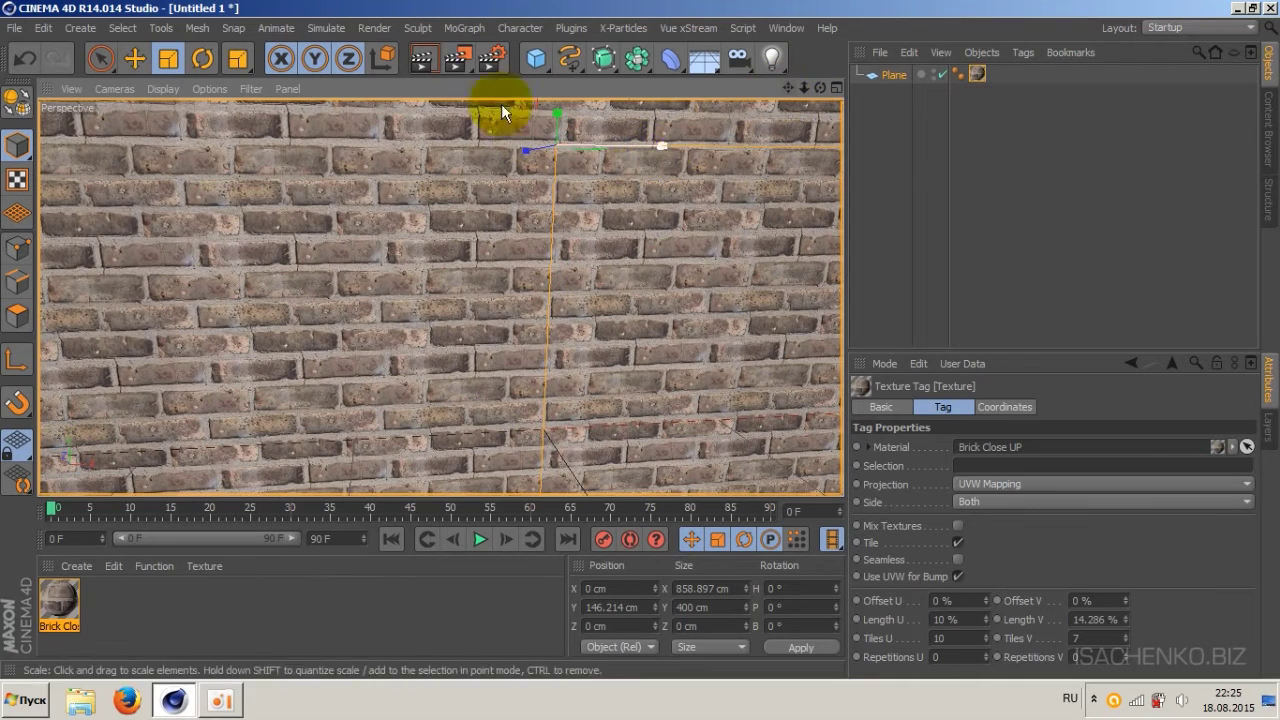
# Launch Plugins > Ivy Grower and view its General, then Growth settings (Ivy Size 0.2).
pyautogui.click(568, 28)
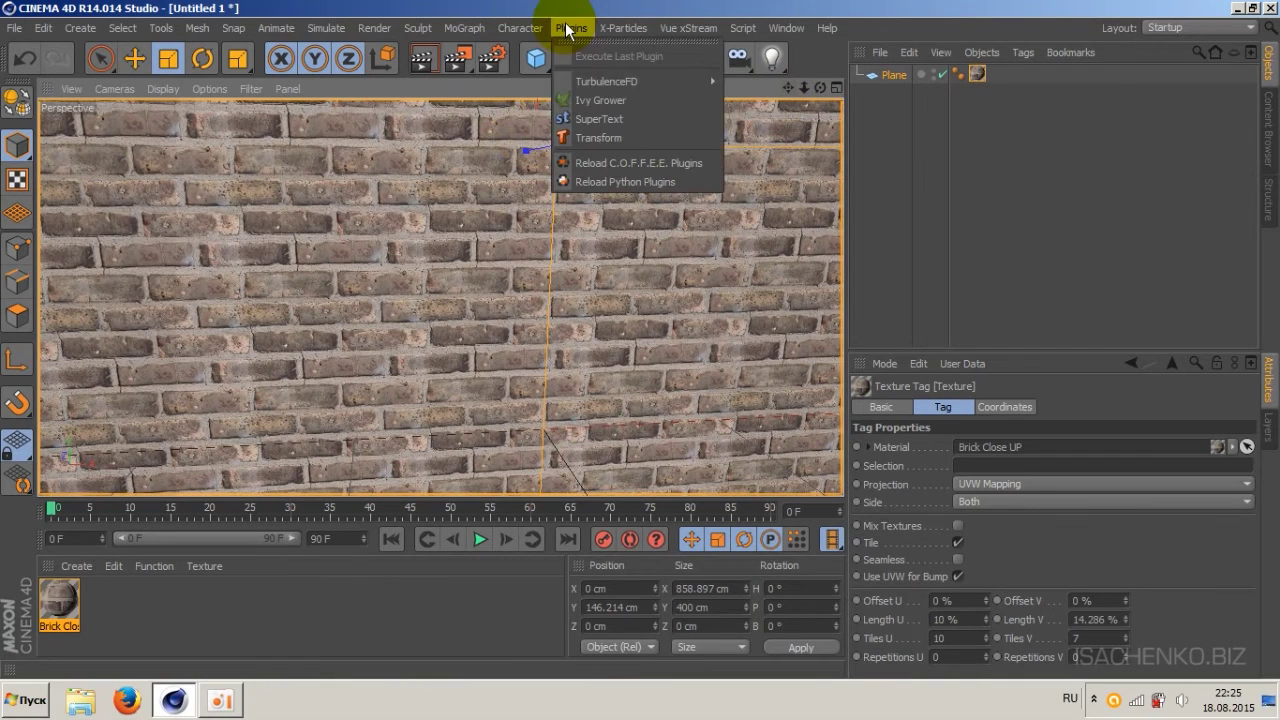
pyautogui.click(588, 100)
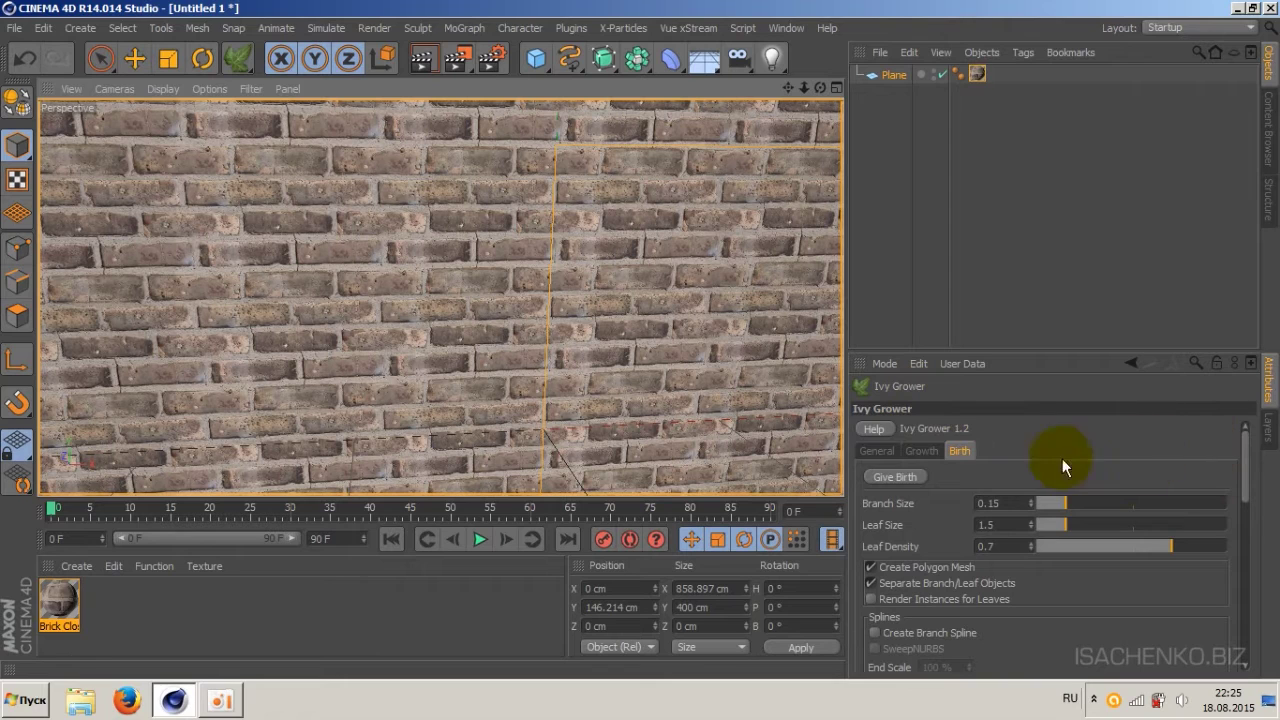
pyautogui.click(875, 451)
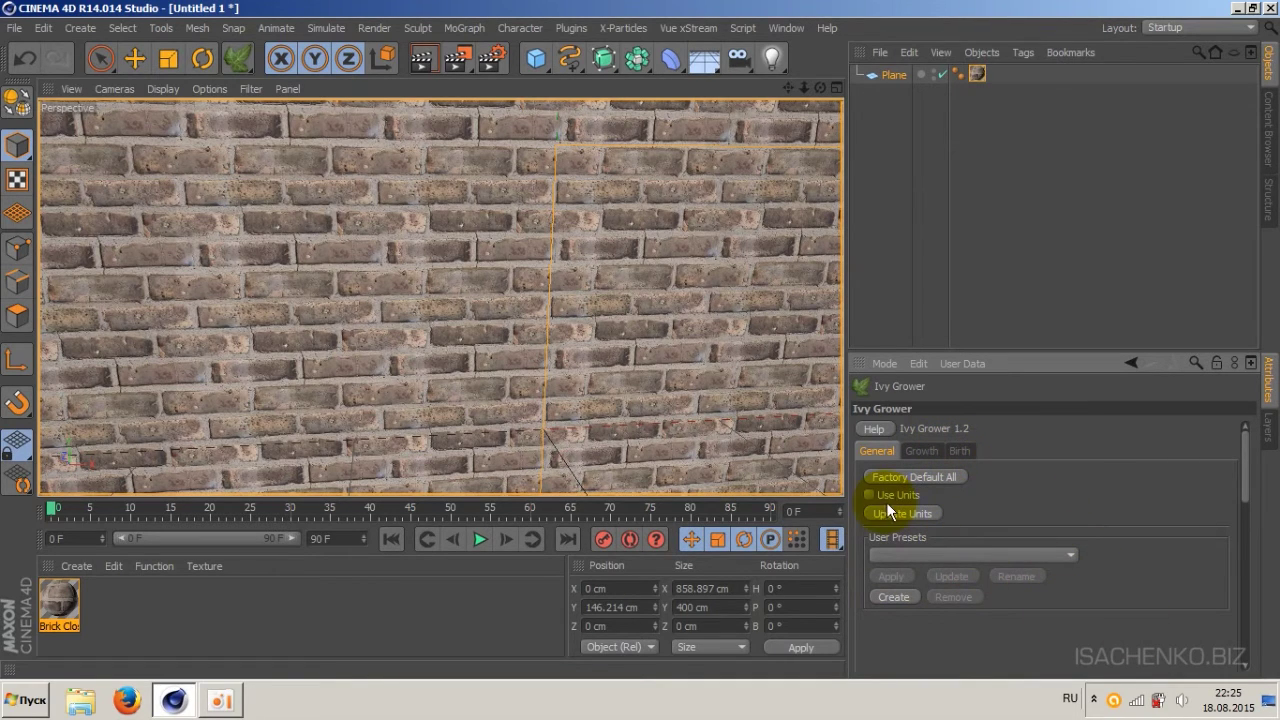
pyautogui.click(921, 451)
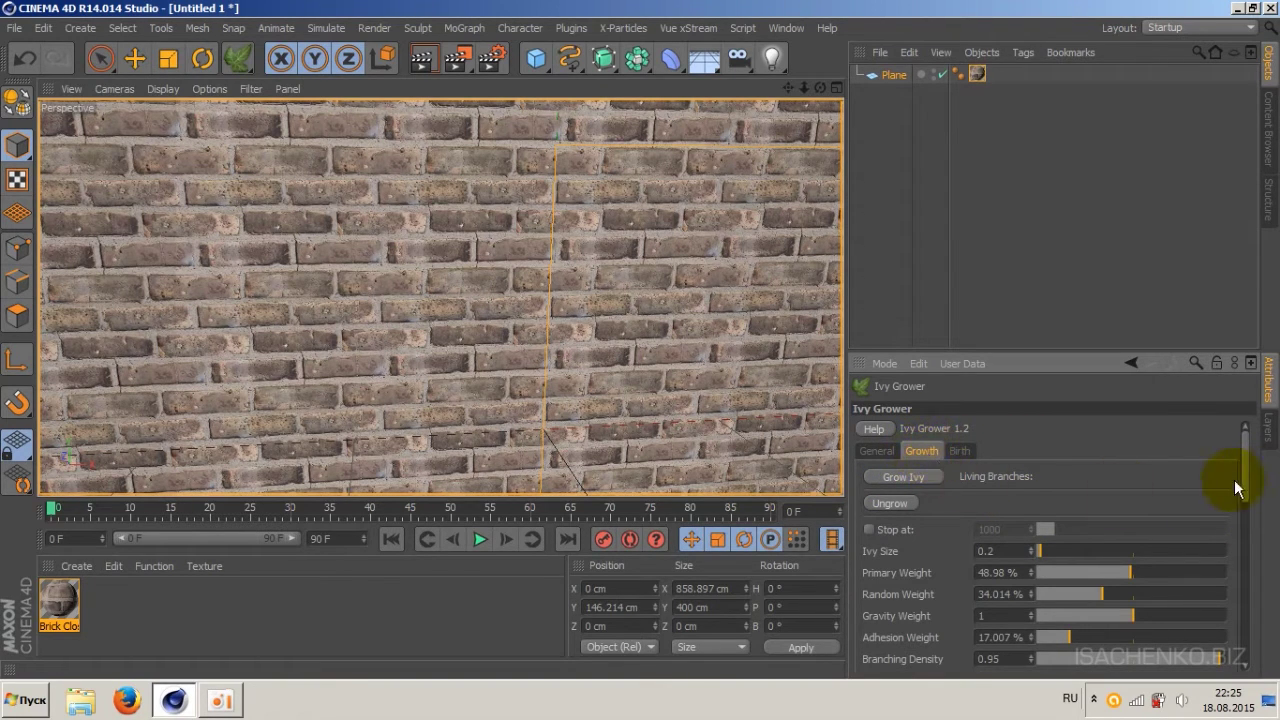
# With the Plane selected, place an Ivy Grower seed near the wall's bottom edge, right of centre.
pyautogui.scroll(-3, 1240, 490)
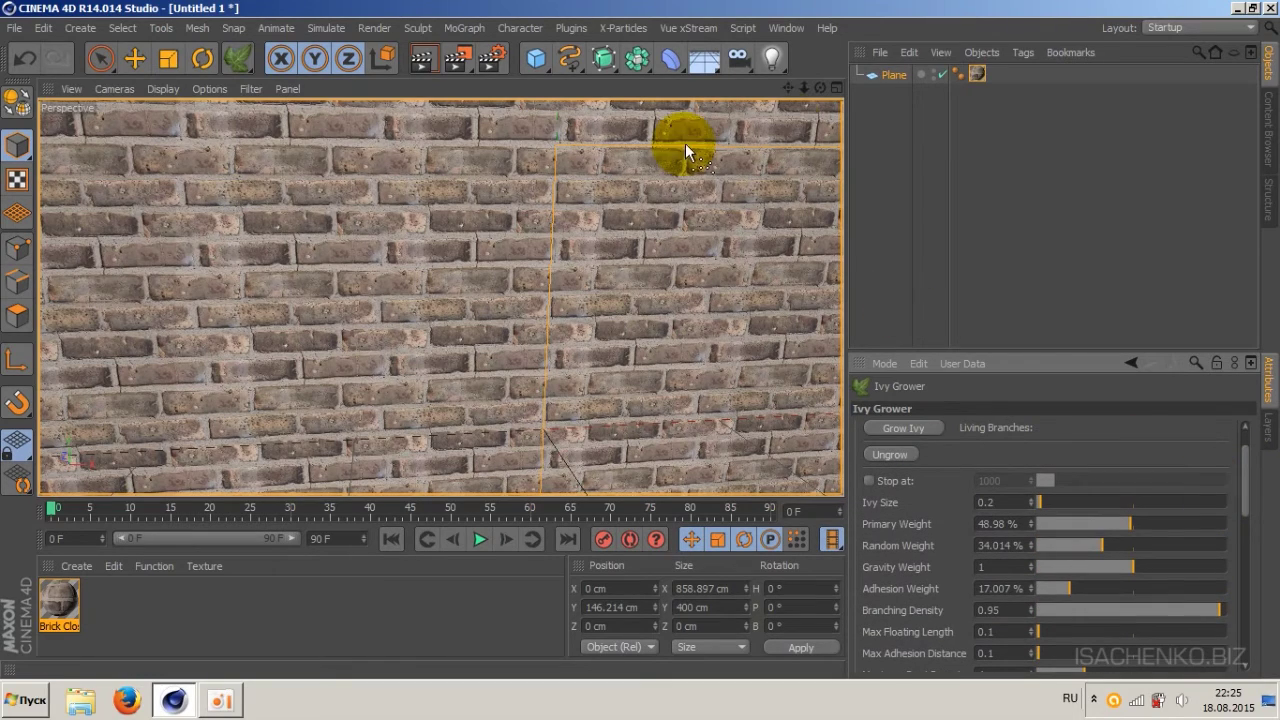
pyautogui.moveTo(820, 89); pyautogui.dragTo(790, 110)
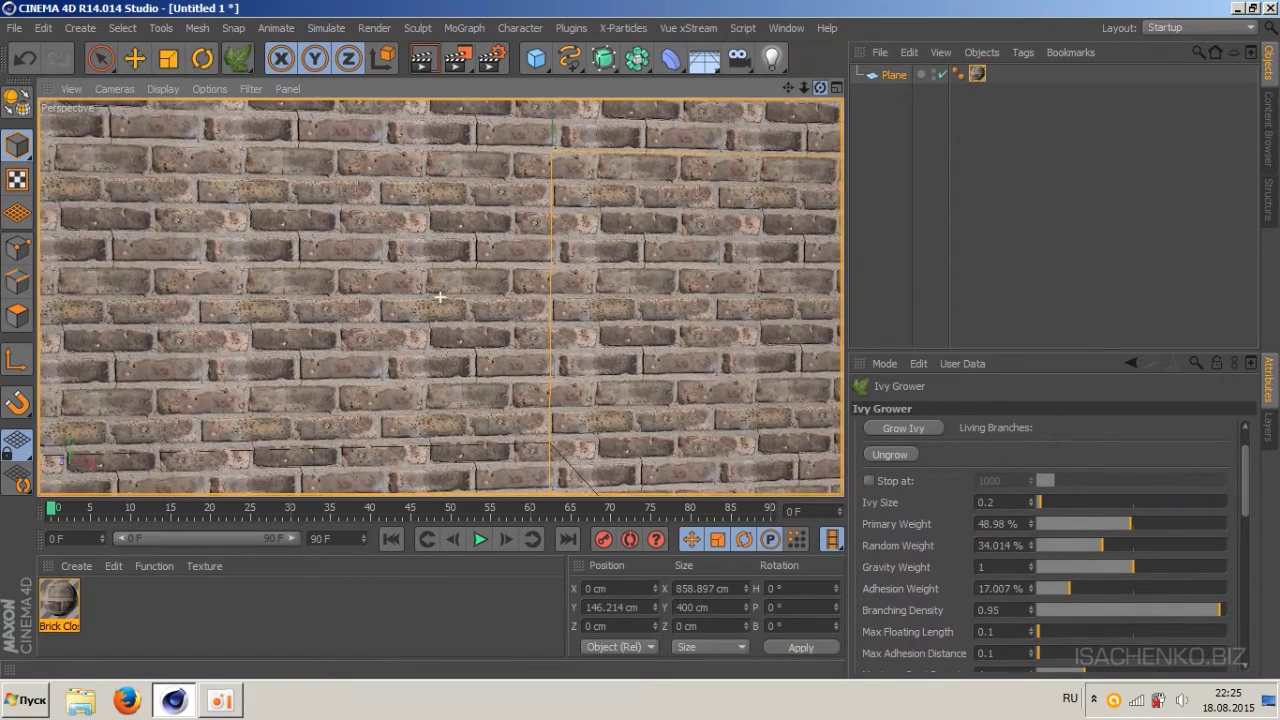
pyautogui.moveTo(440, 297); pyautogui.dragTo(816, 89)
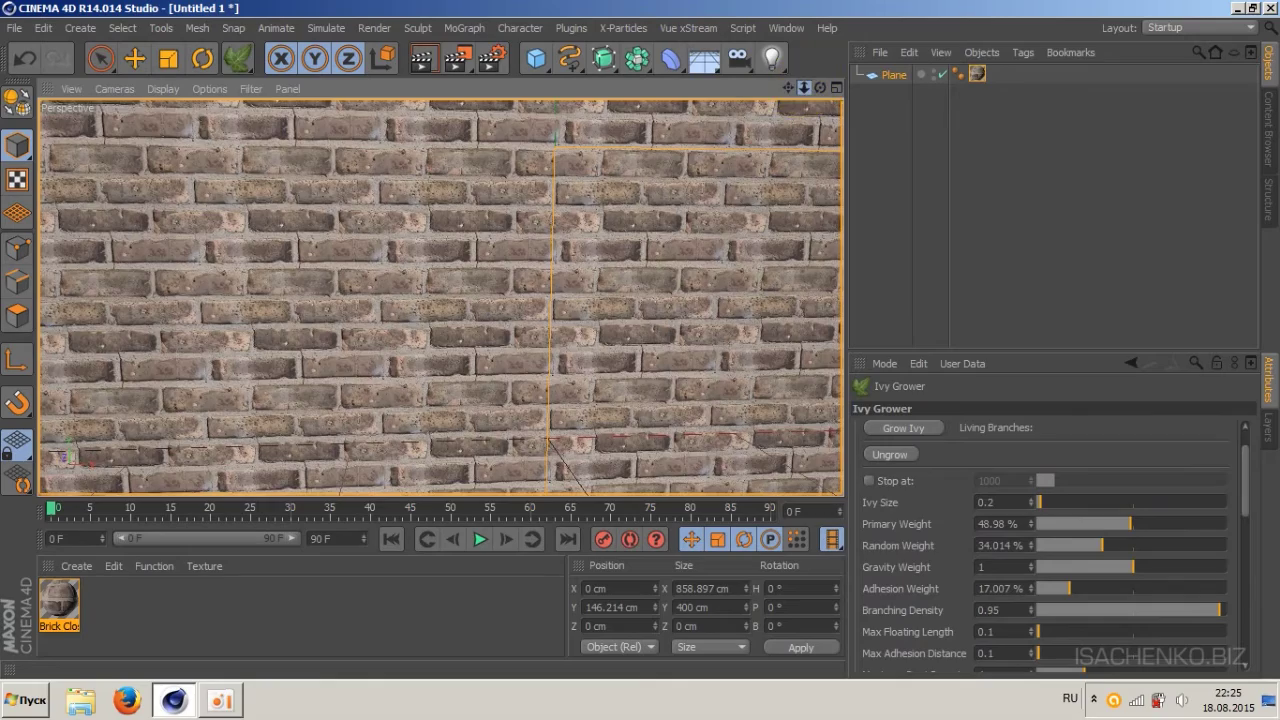
pyautogui.moveTo(440, 297)
pyautogui.mouseDown()
pyautogui.moveTo(820, 89)
pyautogui.moveTo(440, 297)
pyautogui.moveTo(780, 88)
pyautogui.mouseUp()
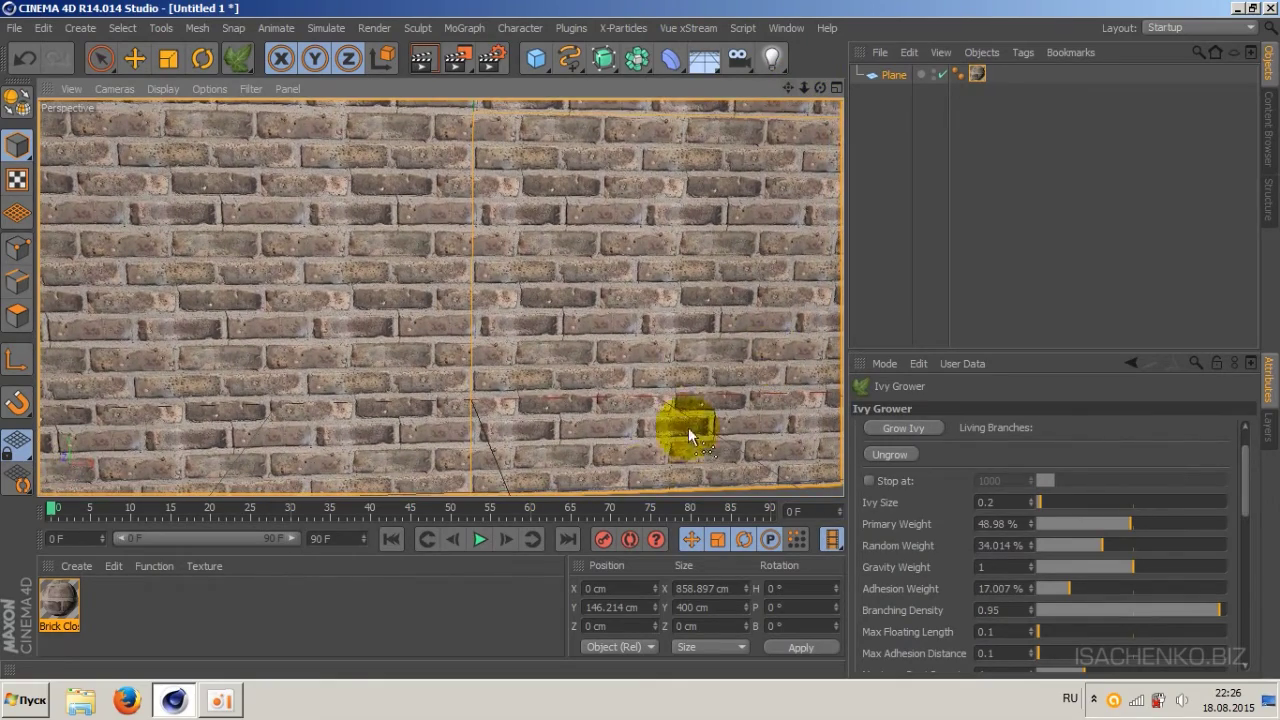
pyautogui.click(894, 75)
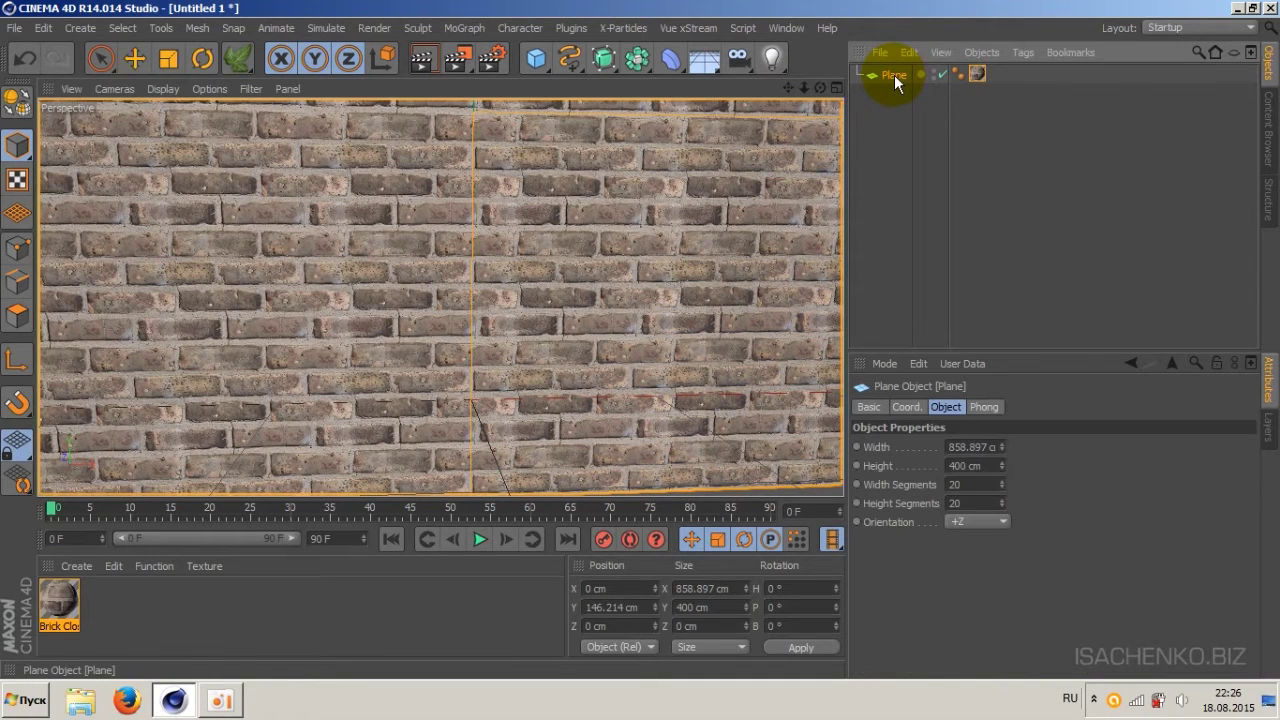
pyautogui.click(236, 56)
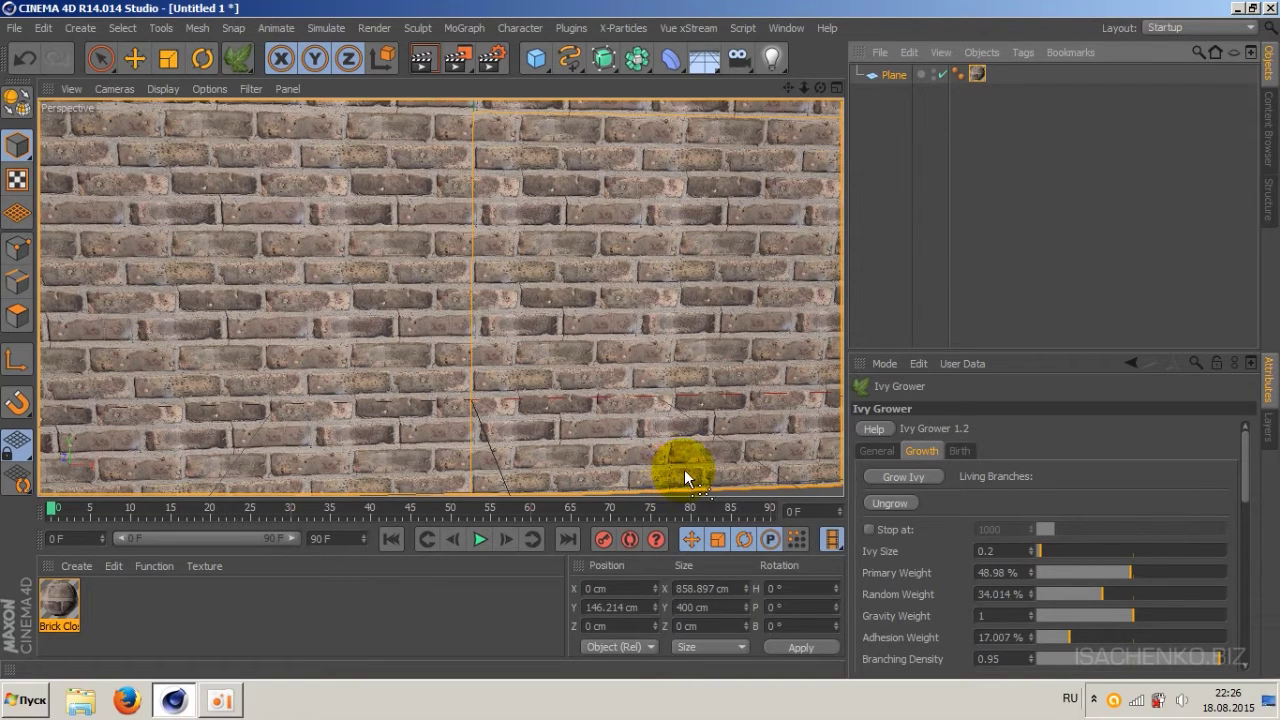
pyautogui.click(688, 470)
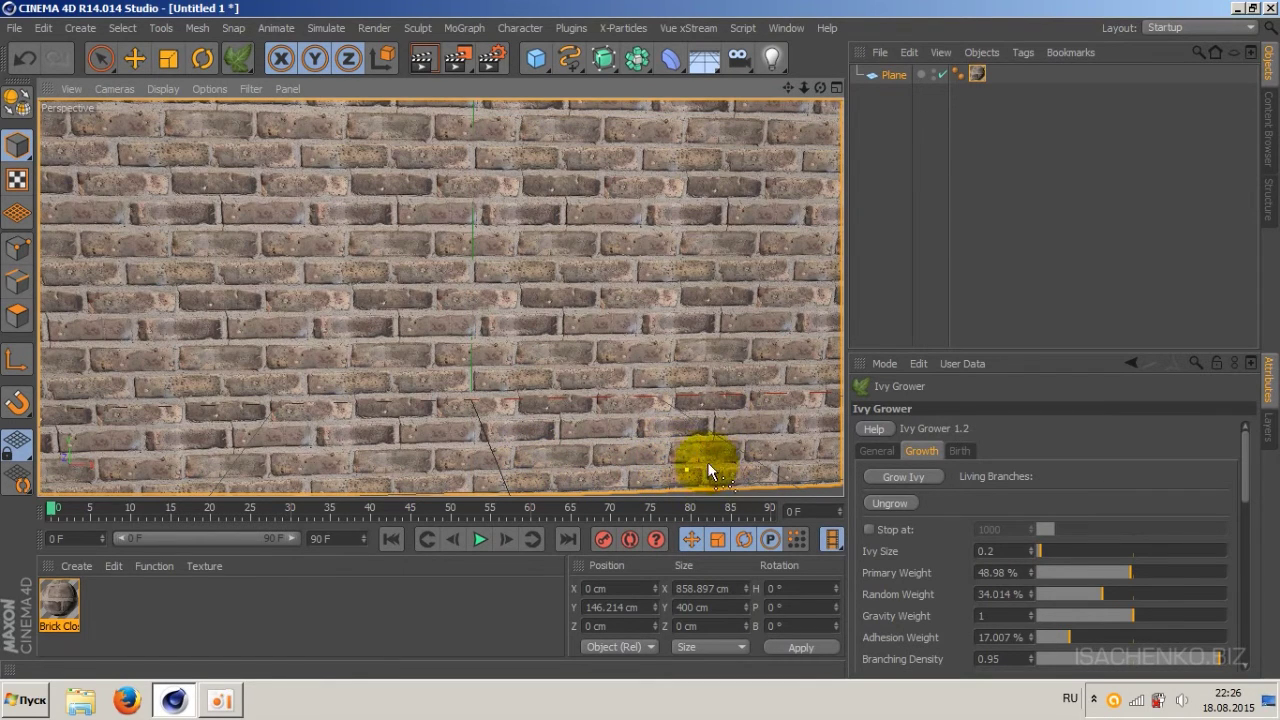
# Grow ivy branches from the seed, stop the growth, and generate leaves from the Birth tab.
pyautogui.click(905, 477)
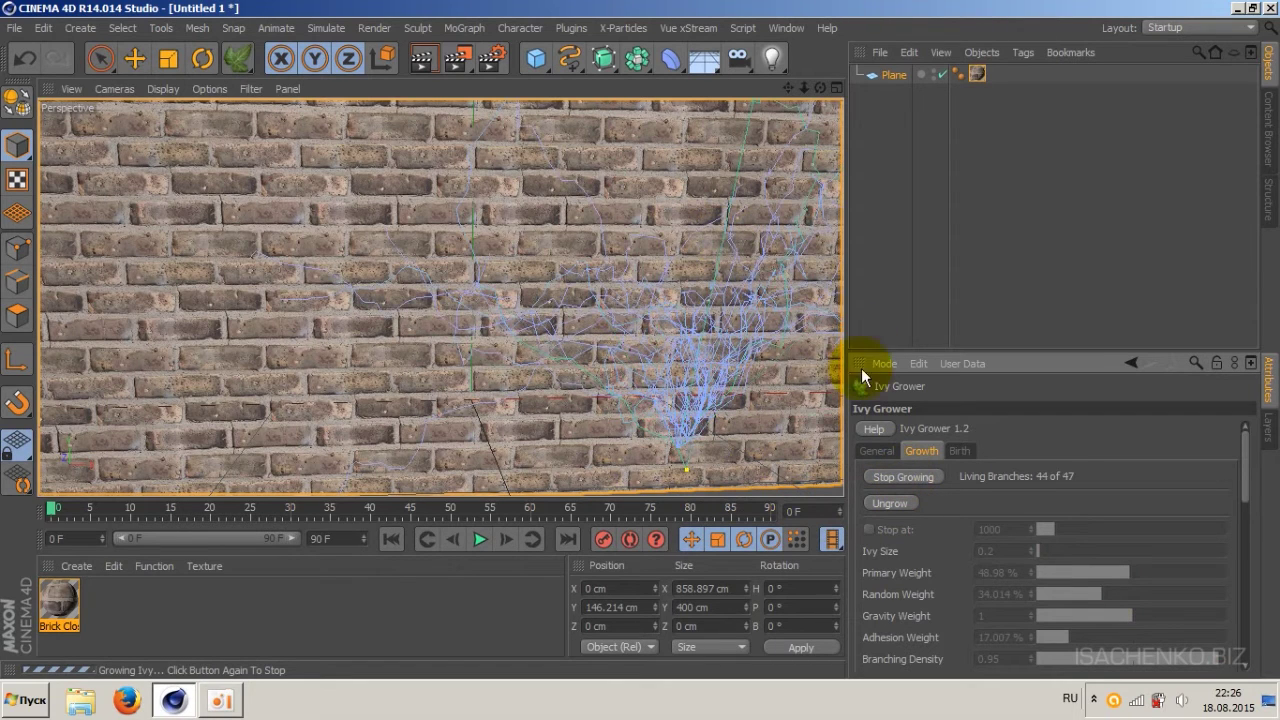
pyautogui.click(899, 476)
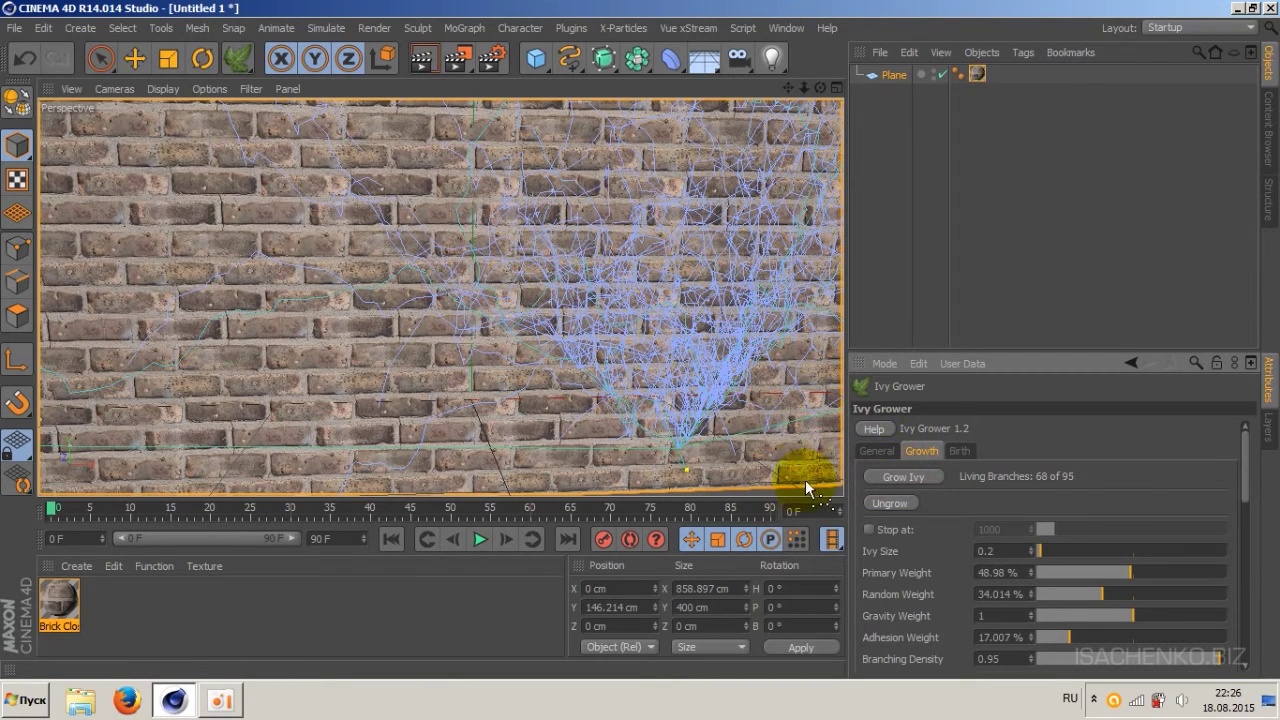
pyautogui.click(960, 451)
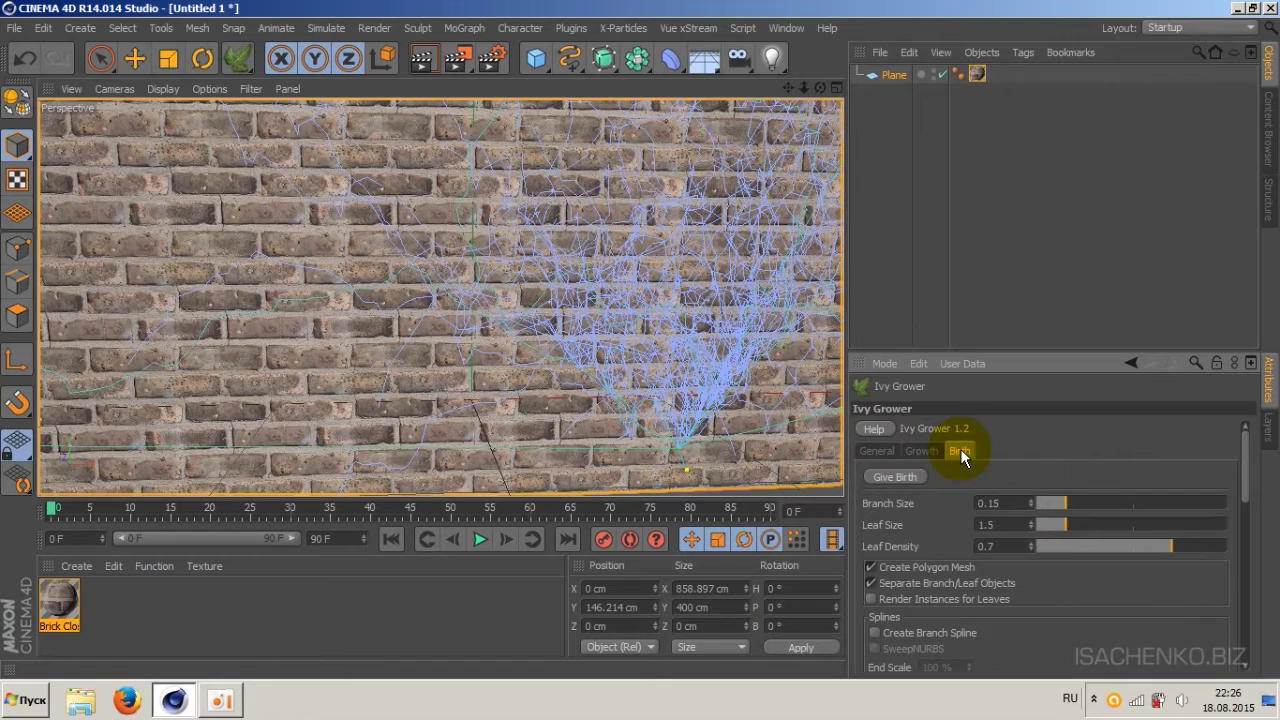
pyautogui.click(895, 477)
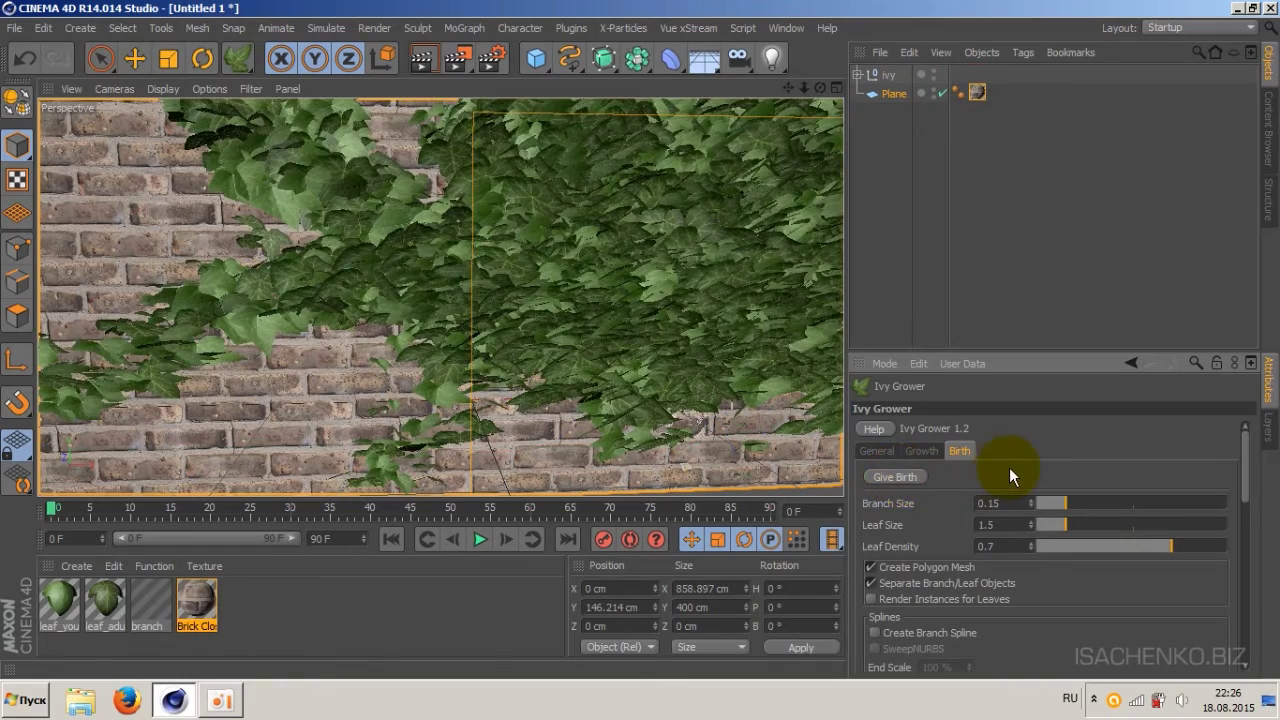
# Frame the ivy-covered wall, render a preview, and select the generated ivy object.
pyautogui.moveTo(790, 90)
pyautogui.mouseDown()
pyautogui.moveTo(830, 85)
pyautogui.moveTo(787, 78)
pyautogui.moveTo(415, 299)
pyautogui.mouseUp()
pyautogui.moveTo(792, 85); pyautogui.dragTo(441, 297)
pyautogui.moveTo(823, 85); pyautogui.dragTo(440, 297)
pyautogui.click(421, 59)
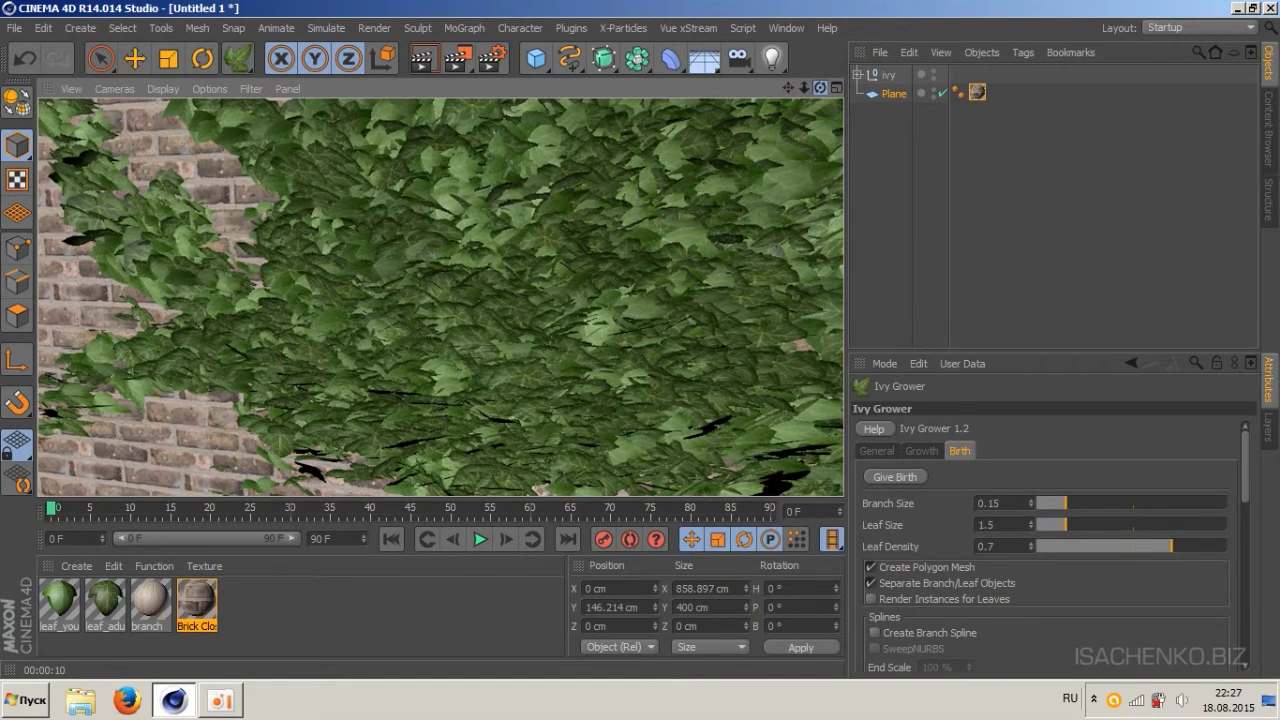
pyautogui.scroll(-5, 440, 297)
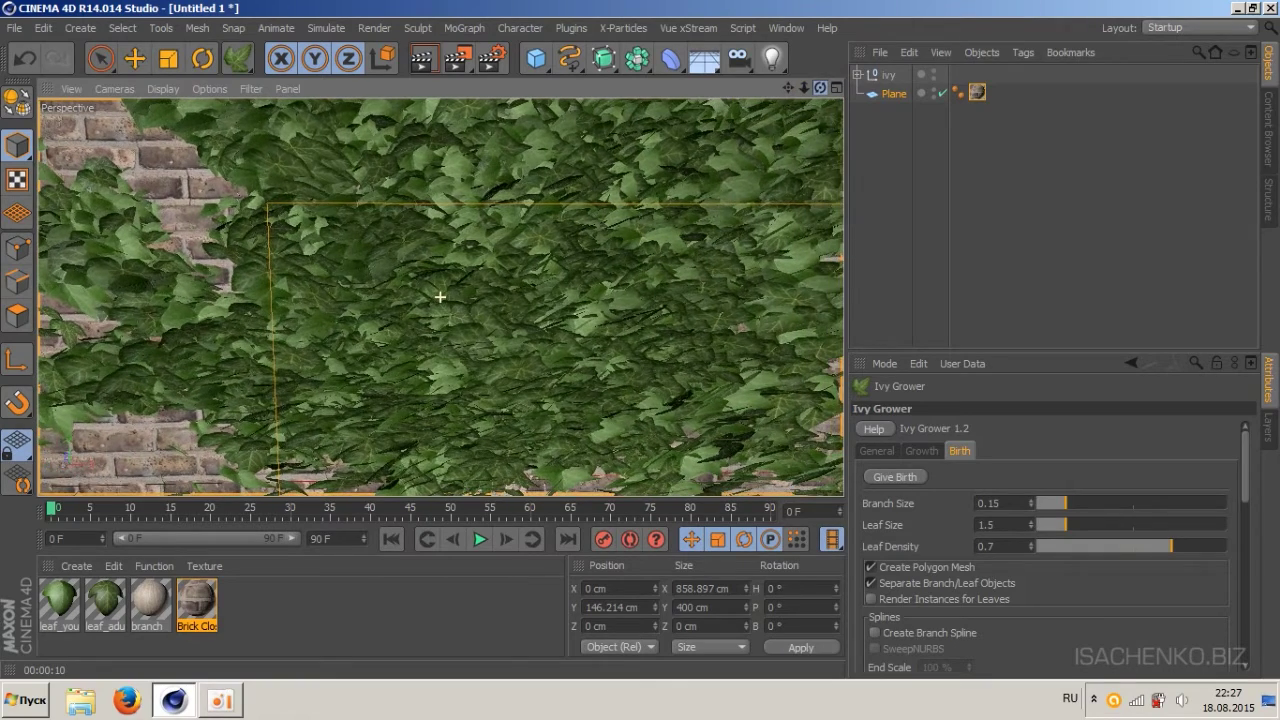
pyautogui.click(886, 76)
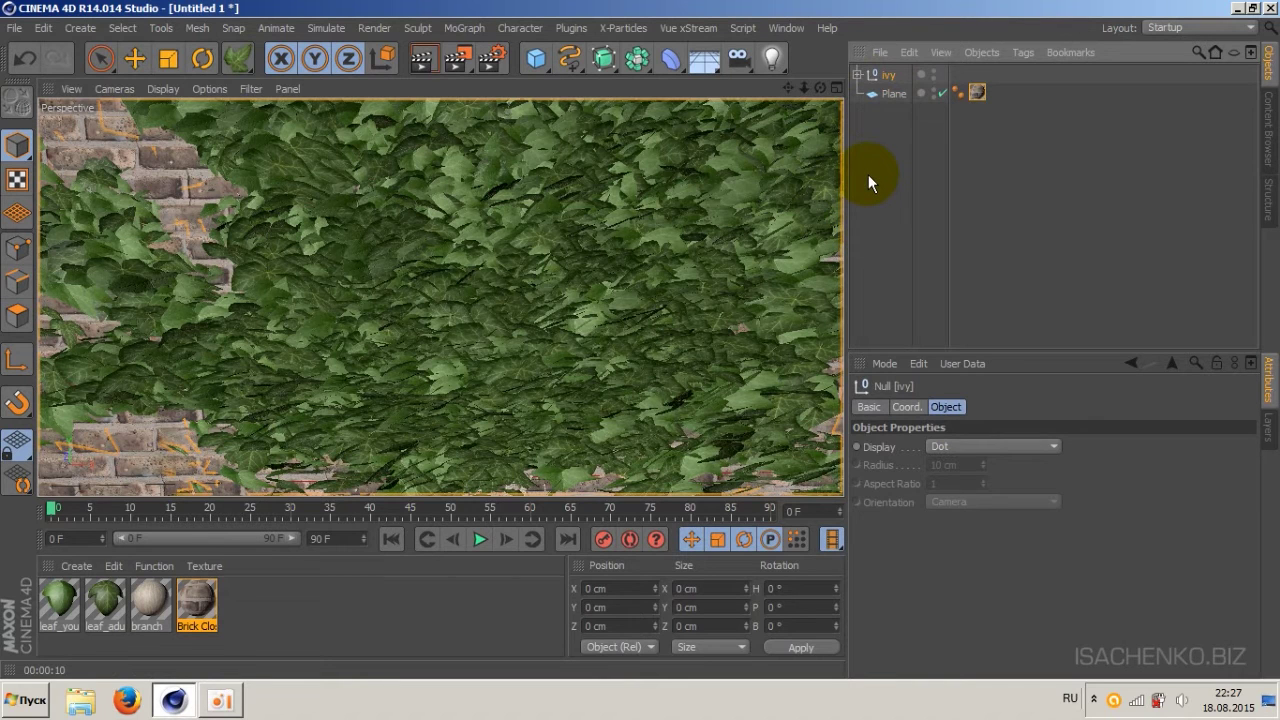
# Delete the ivy null and its leaf_young, leaf_adult and branch materials, then reselect the Plane for Ivy Grower.
pyautogui.press('Delete')
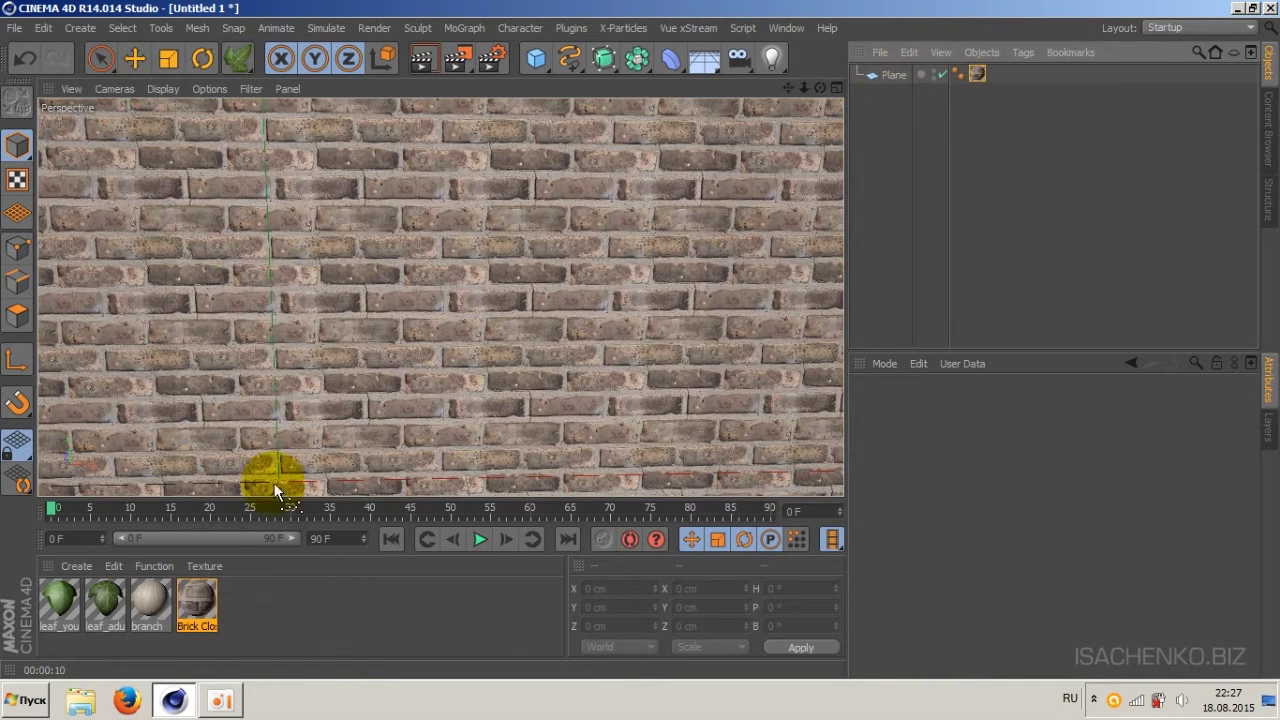
pyautogui.click(145, 598)
pyautogui.keyDown('shift'); pyautogui.click(60, 598); pyautogui.keyUp('shift')
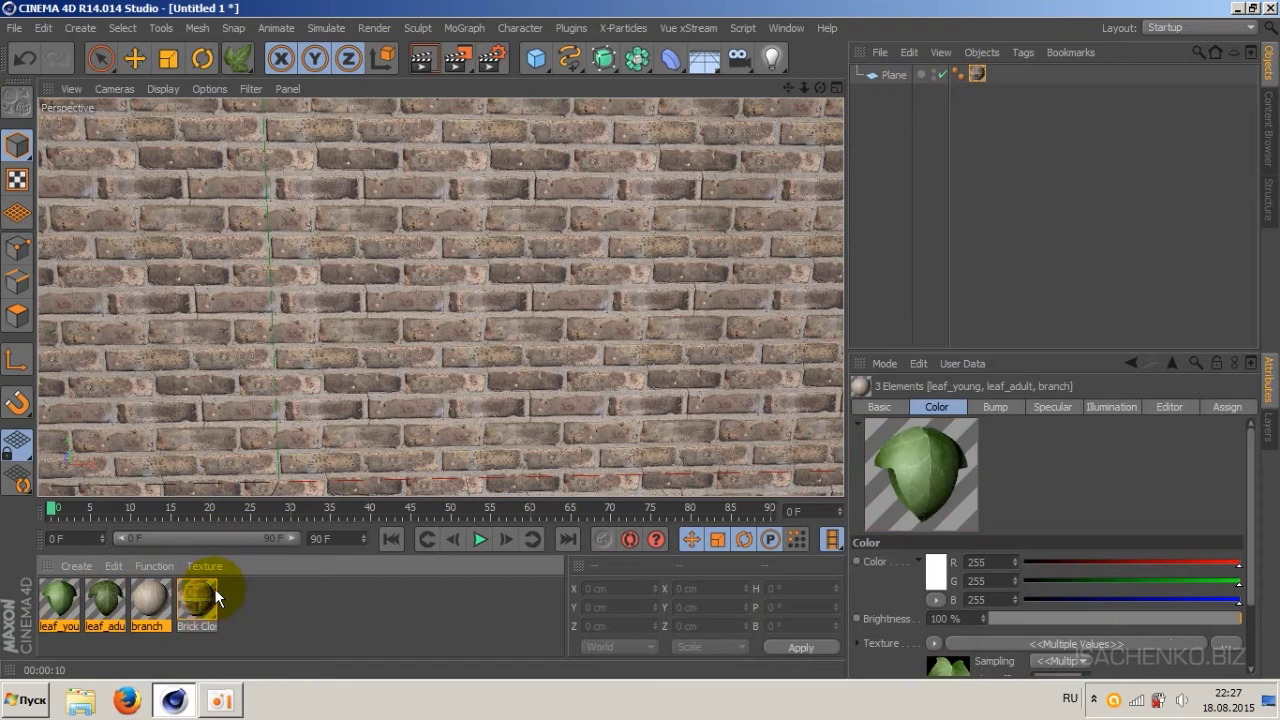
pyautogui.press('Delete')
pyautogui.click(894, 74)
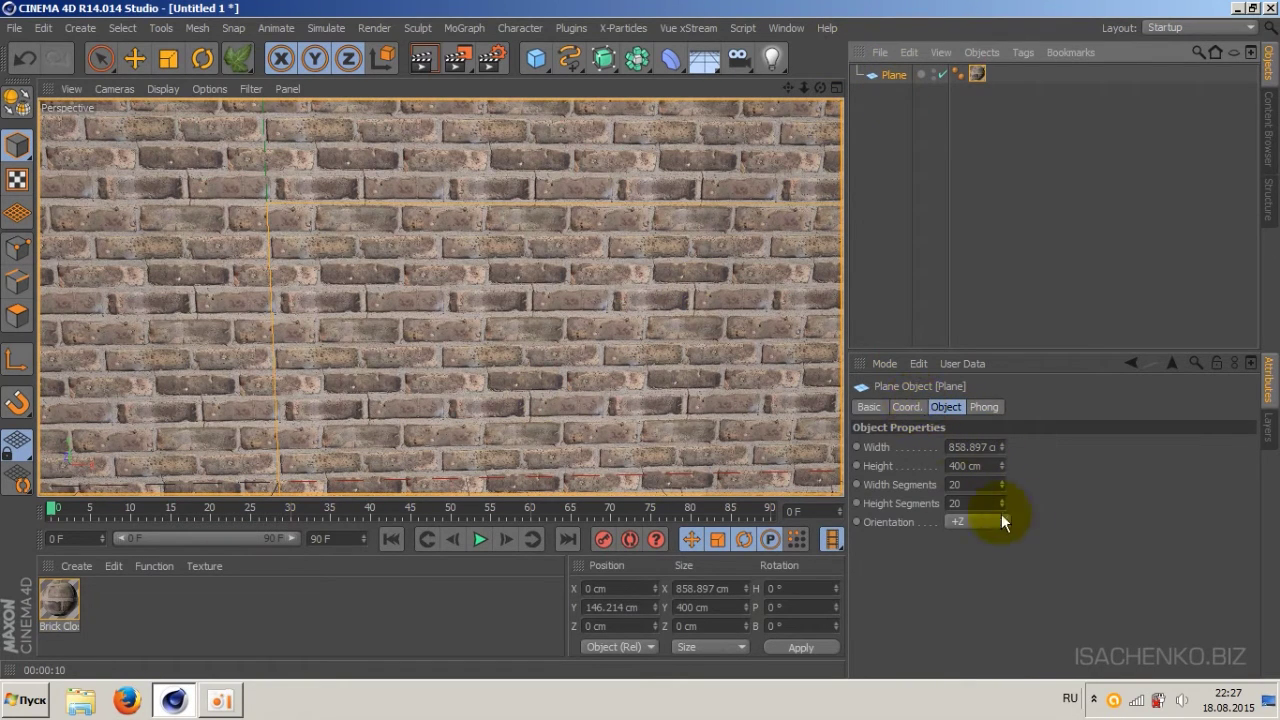
pyautogui.click(228, 59)
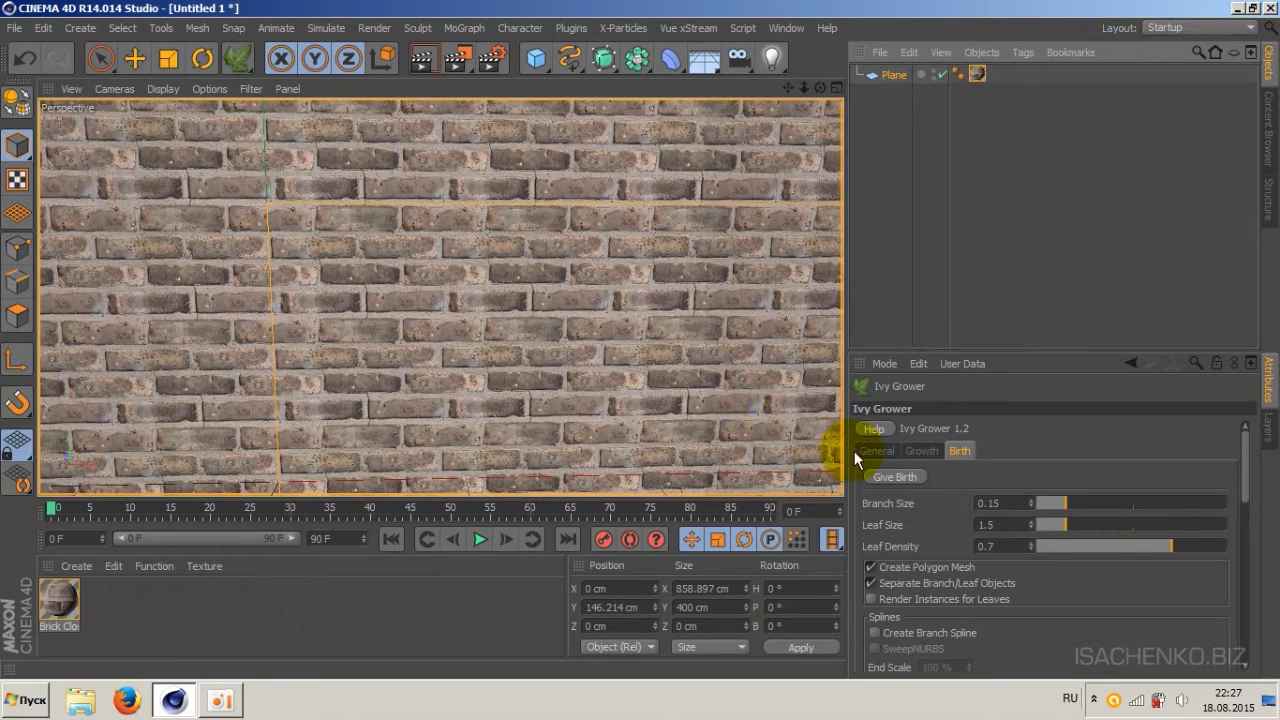
# In the Growth settings, enable Stop at, confirm its 1000 value, then switch Stop at off again.
pyautogui.click(920, 450)
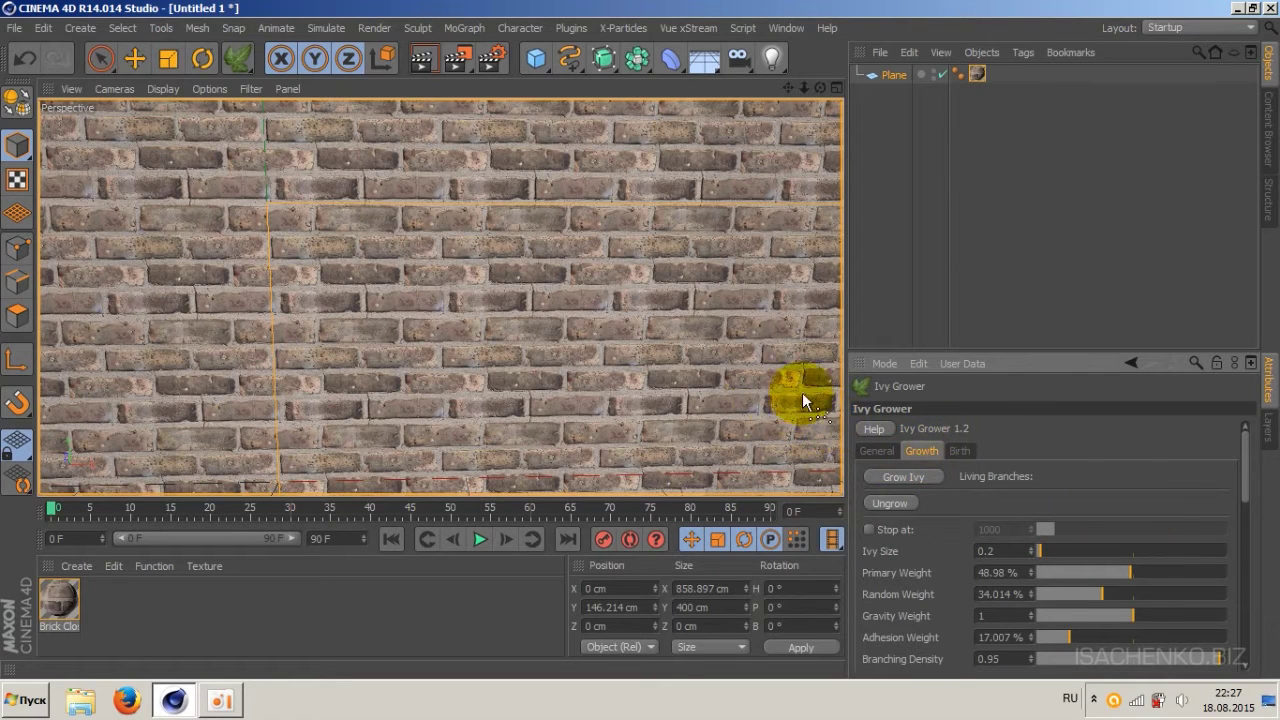
pyautogui.click(869, 529)
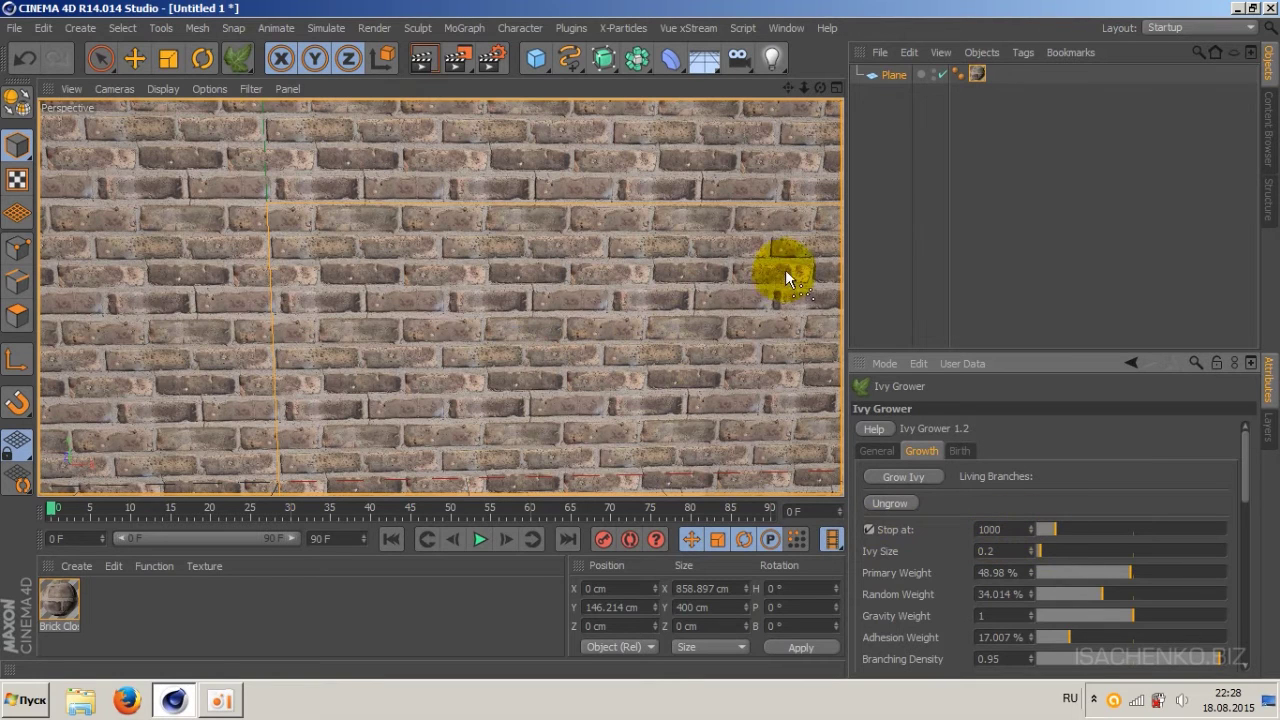
pyautogui.doubleClick(993, 532)
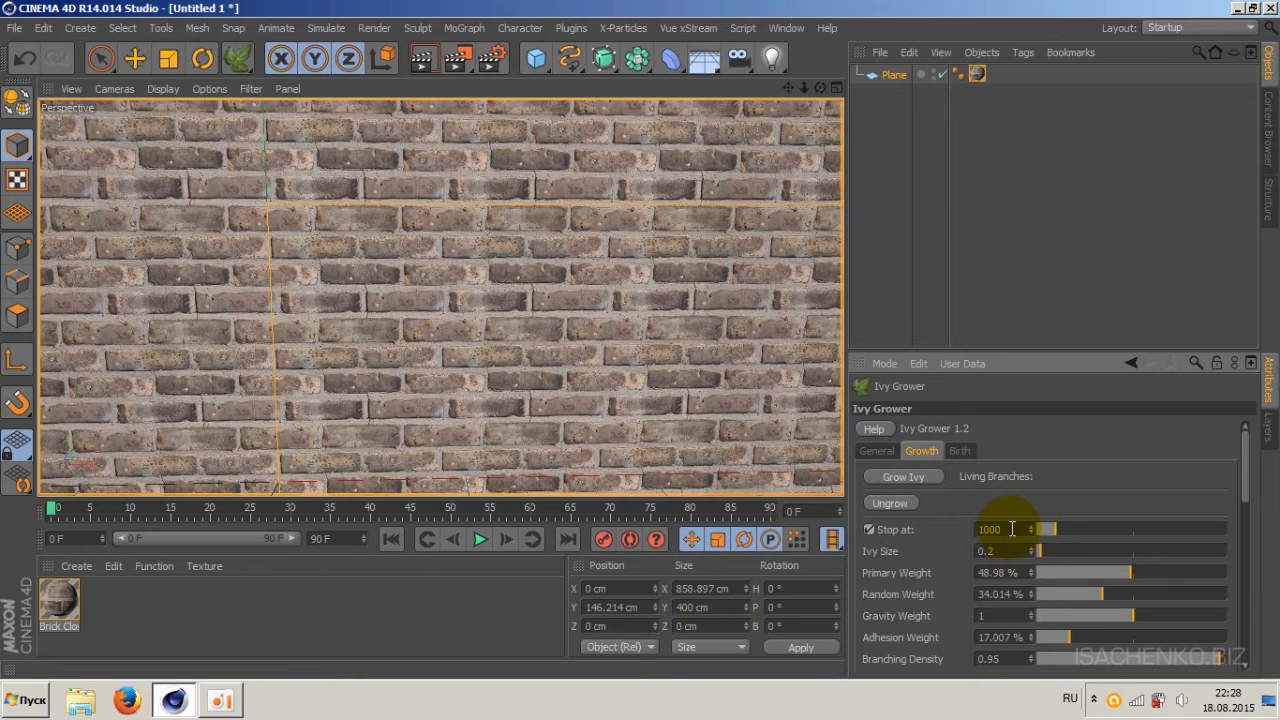
pyautogui.press('Return')
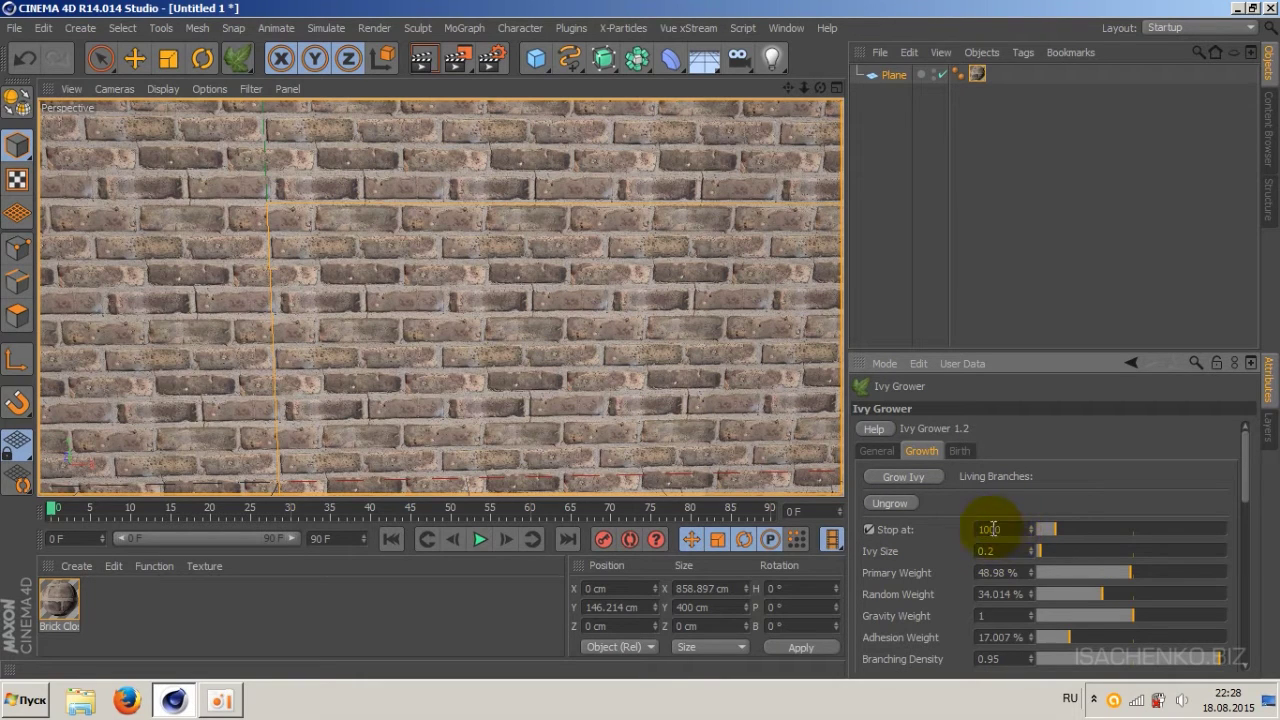
pyautogui.click(870, 531)
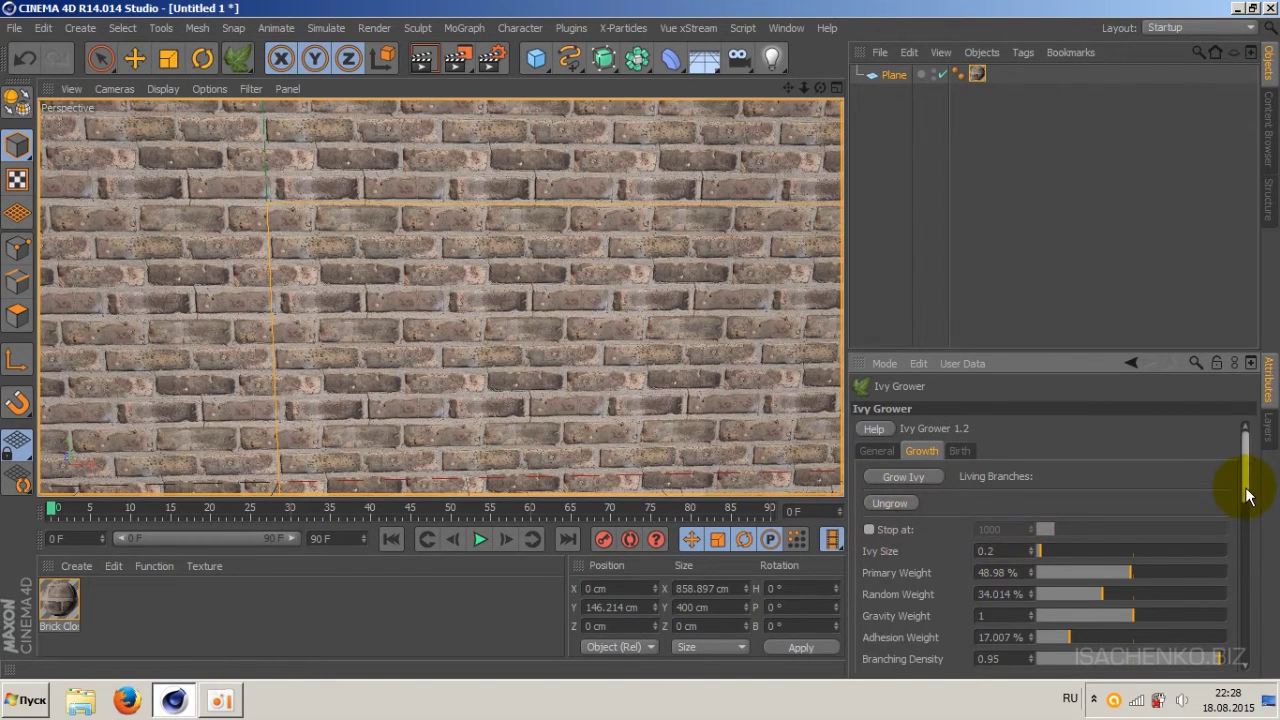
pyautogui.scroll(-2, 1243, 486)
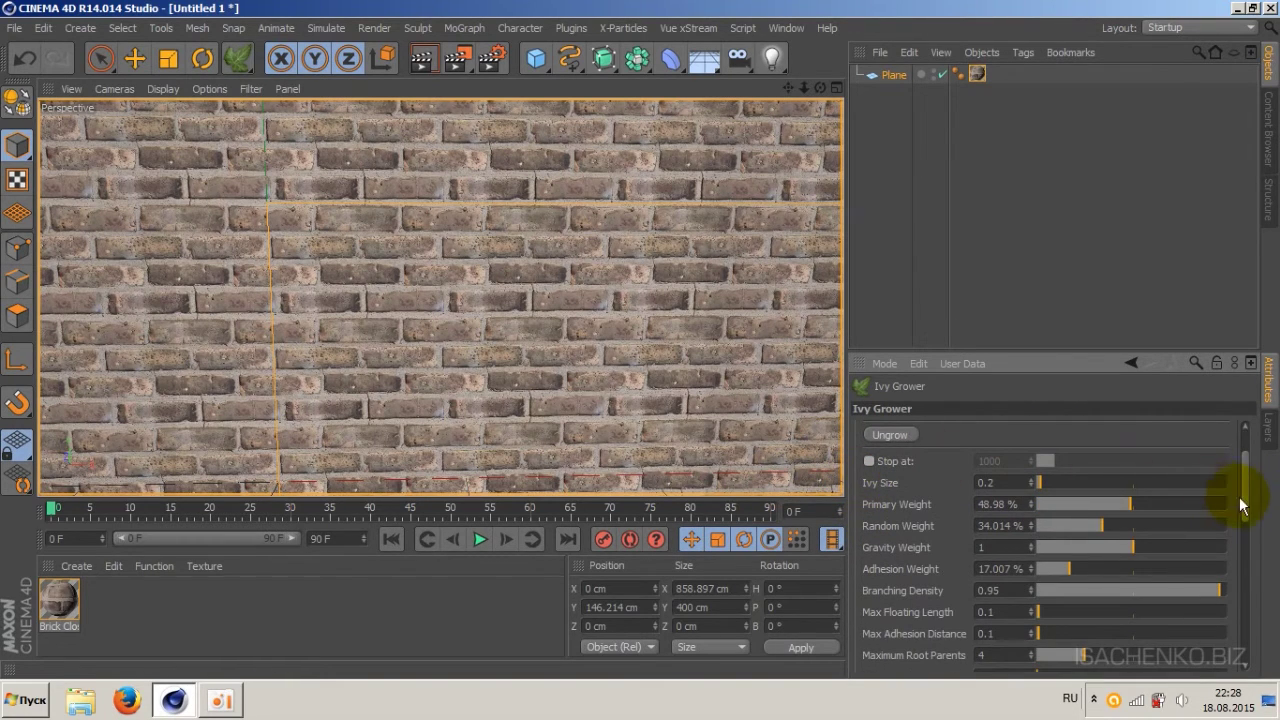
pyautogui.scroll(2, 1247, 488)
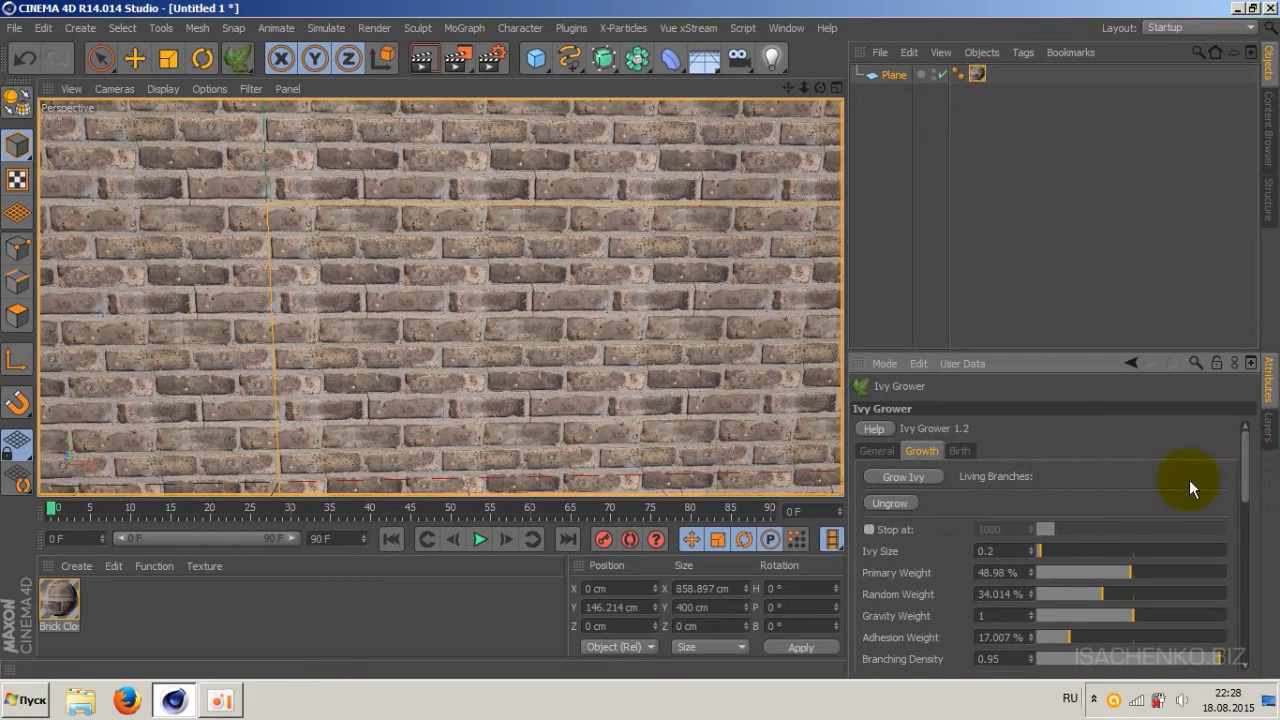
# Scroll through the Ivy Grower growth settings (Ivy Size 0.2) down to Display Colors.
pyautogui.scroll(-3, 1247, 484)
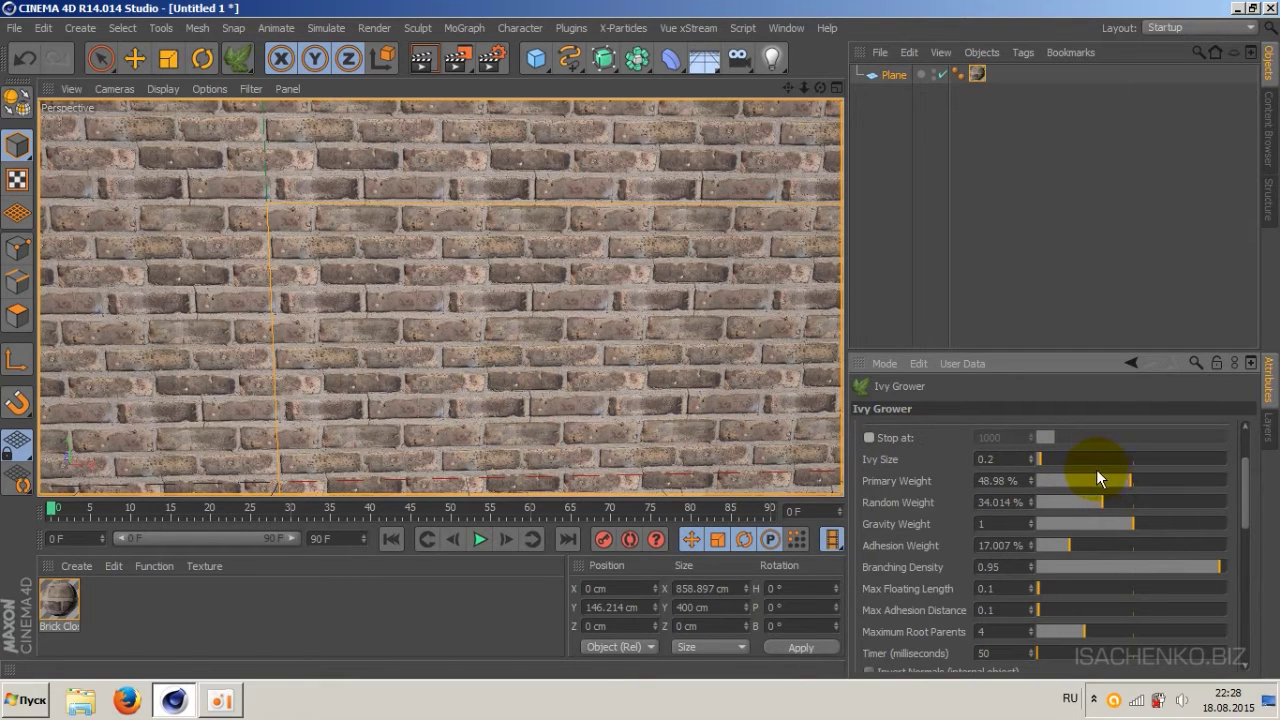
pyautogui.moveTo(1245, 493); pyautogui.dragTo(1245, 503)
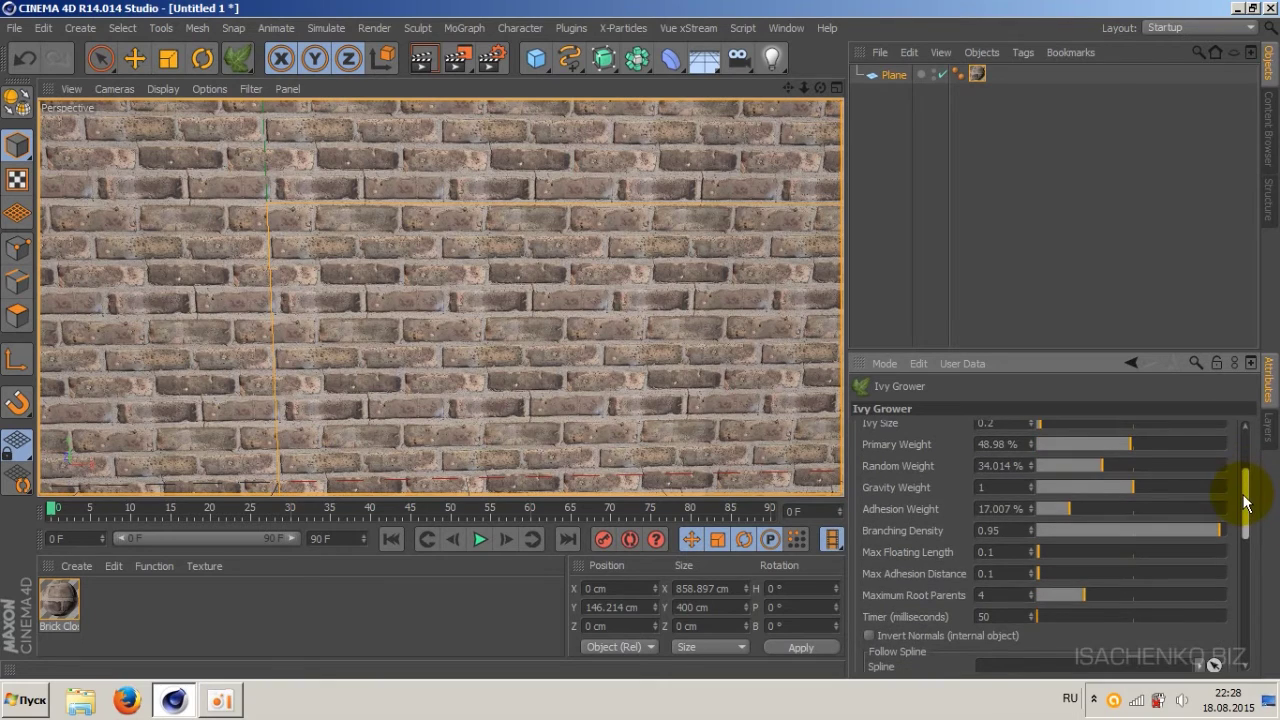
pyautogui.scroll(-1, 1245, 503)
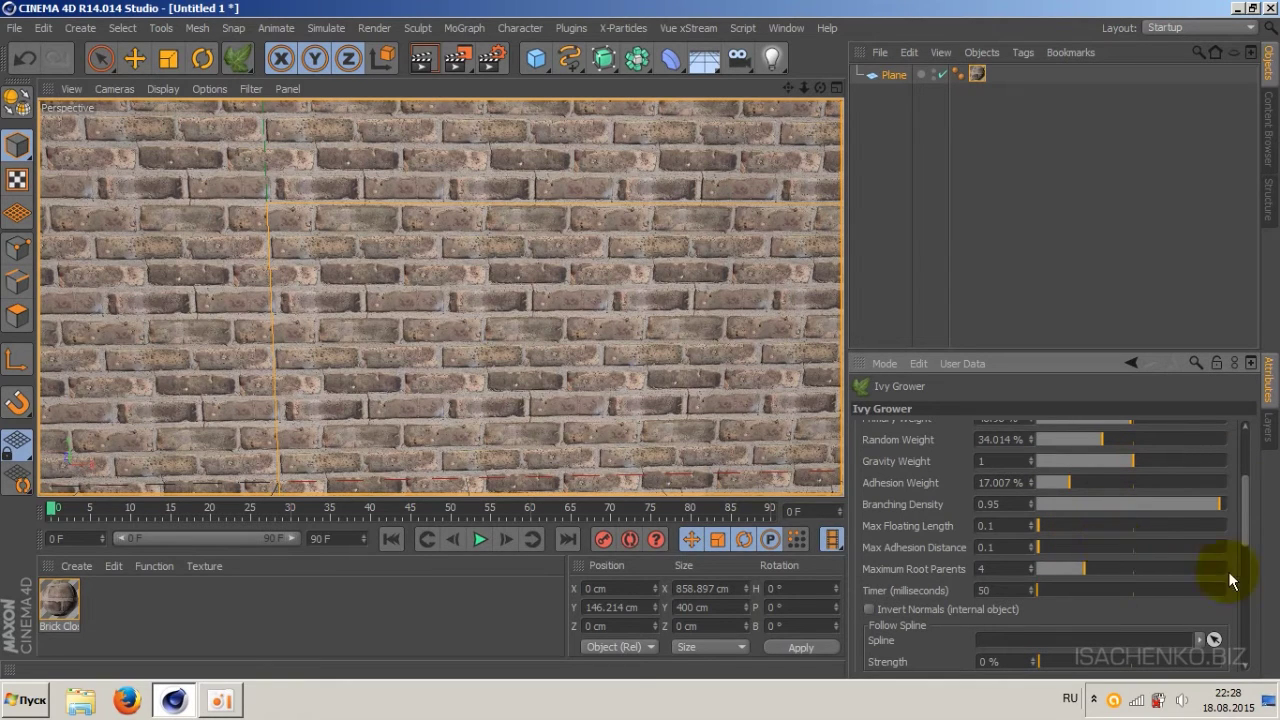
pyautogui.moveTo(1245, 526)
pyautogui.mouseDown()
pyautogui.moveTo(1247, 554)
pyautogui.moveTo(1245, 508)
pyautogui.moveTo(1248, 575)
pyautogui.moveTo(1246, 506)
pyautogui.moveTo(1246, 532)
pyautogui.mouseUp()
pyautogui.click(539, 347)
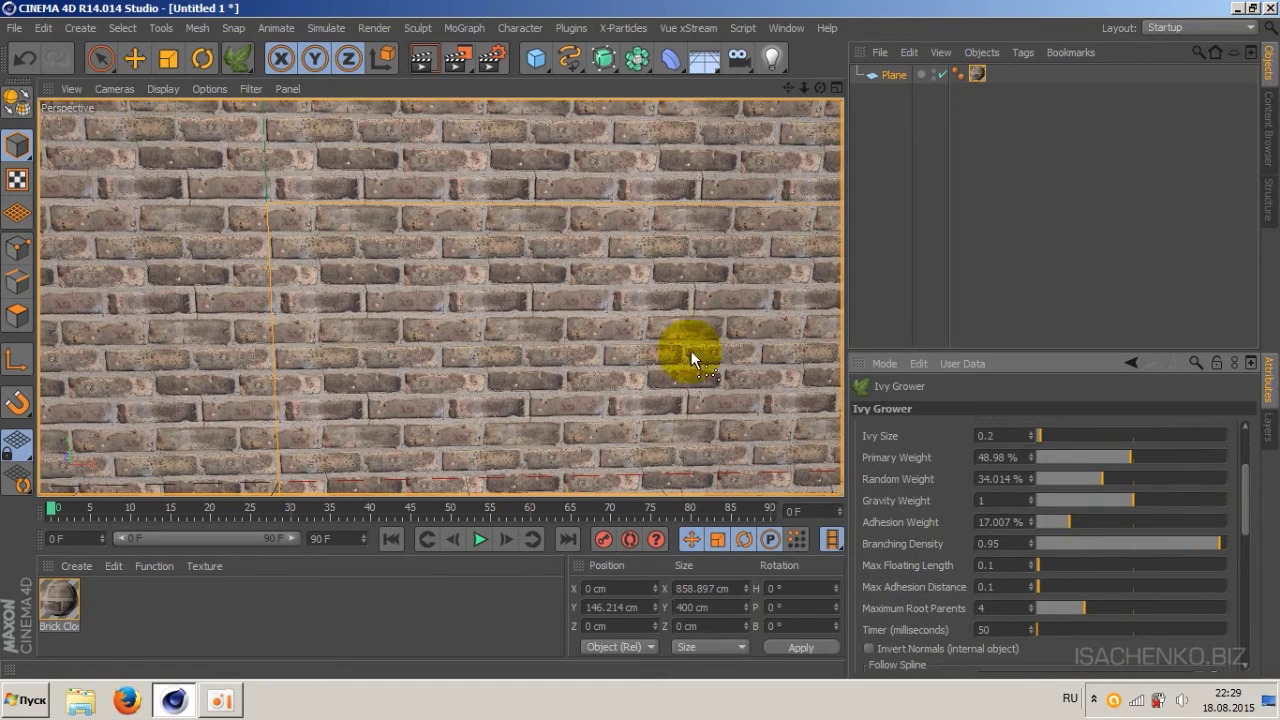
pyautogui.moveTo(1246, 509)
pyautogui.mouseDown()
pyautogui.moveTo(1247, 530)
pyautogui.moveTo(1246, 509)
pyautogui.mouseUp()
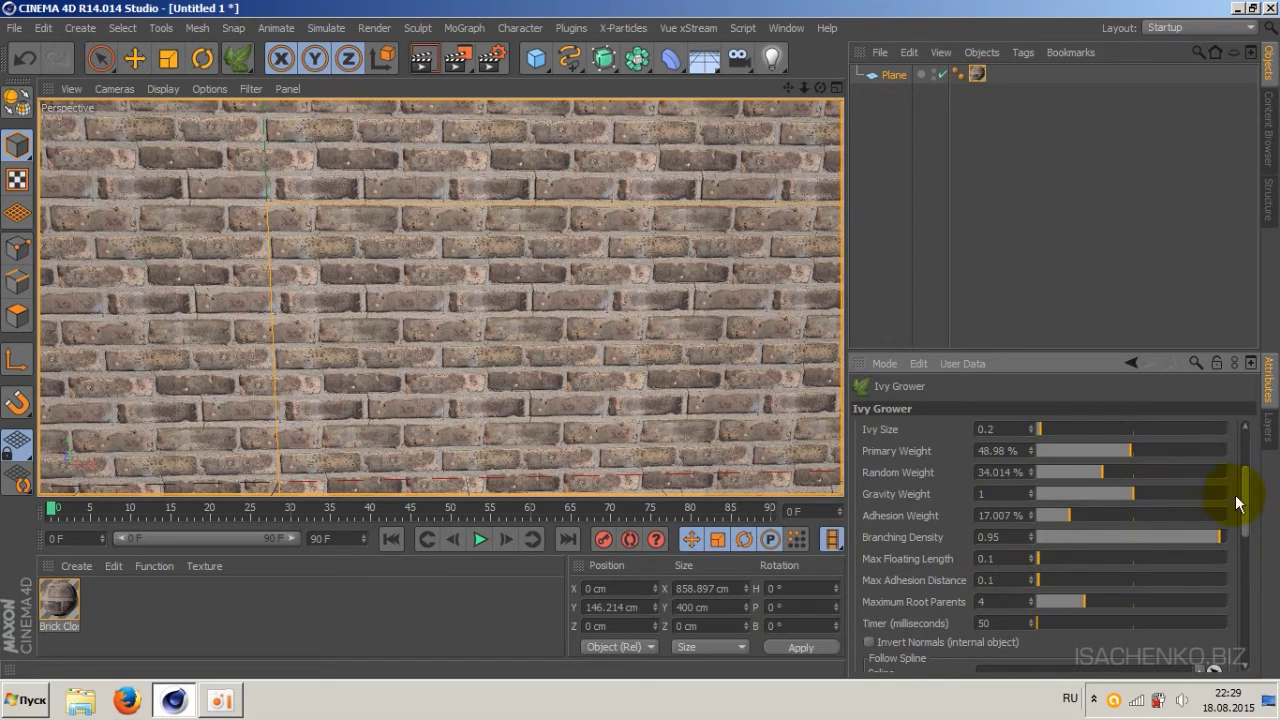
pyautogui.moveTo(1245, 503)
pyautogui.mouseDown()
pyautogui.moveTo(1257, 561)
pyautogui.moveTo(1248, 543)
pyautogui.mouseUp()
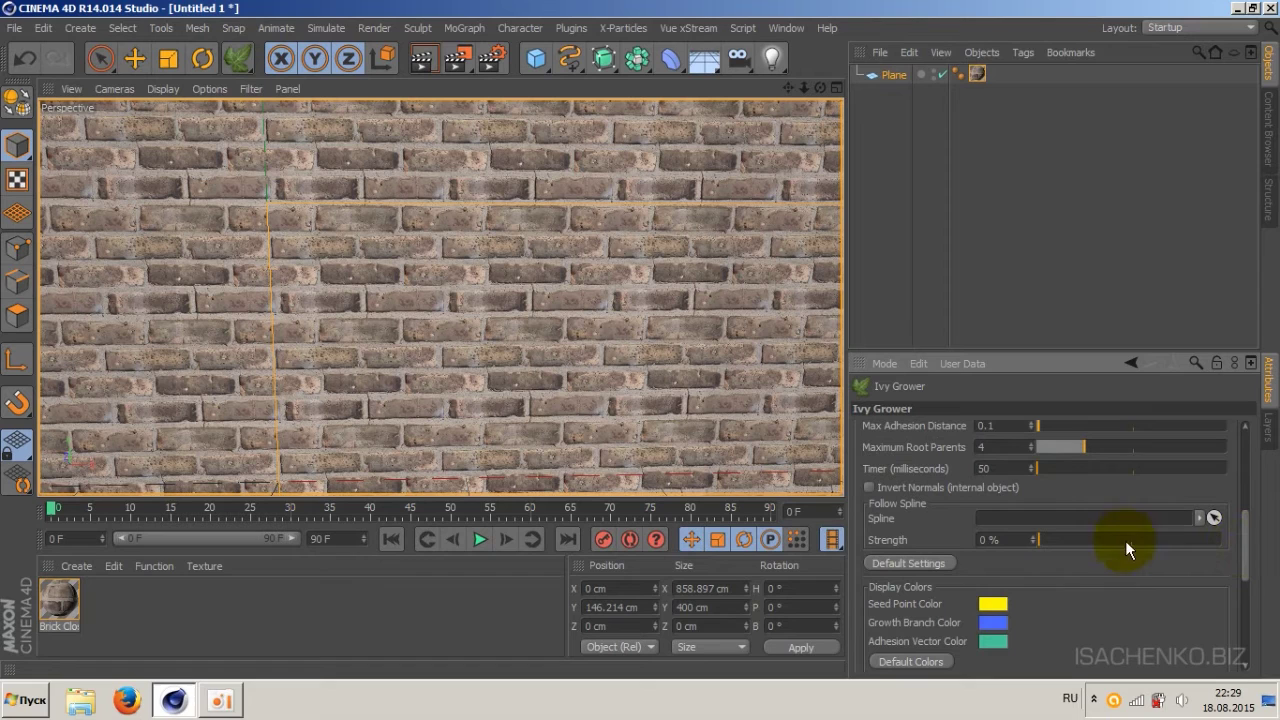
pyautogui.moveTo(1249, 563); pyautogui.dragTo(1249, 591)
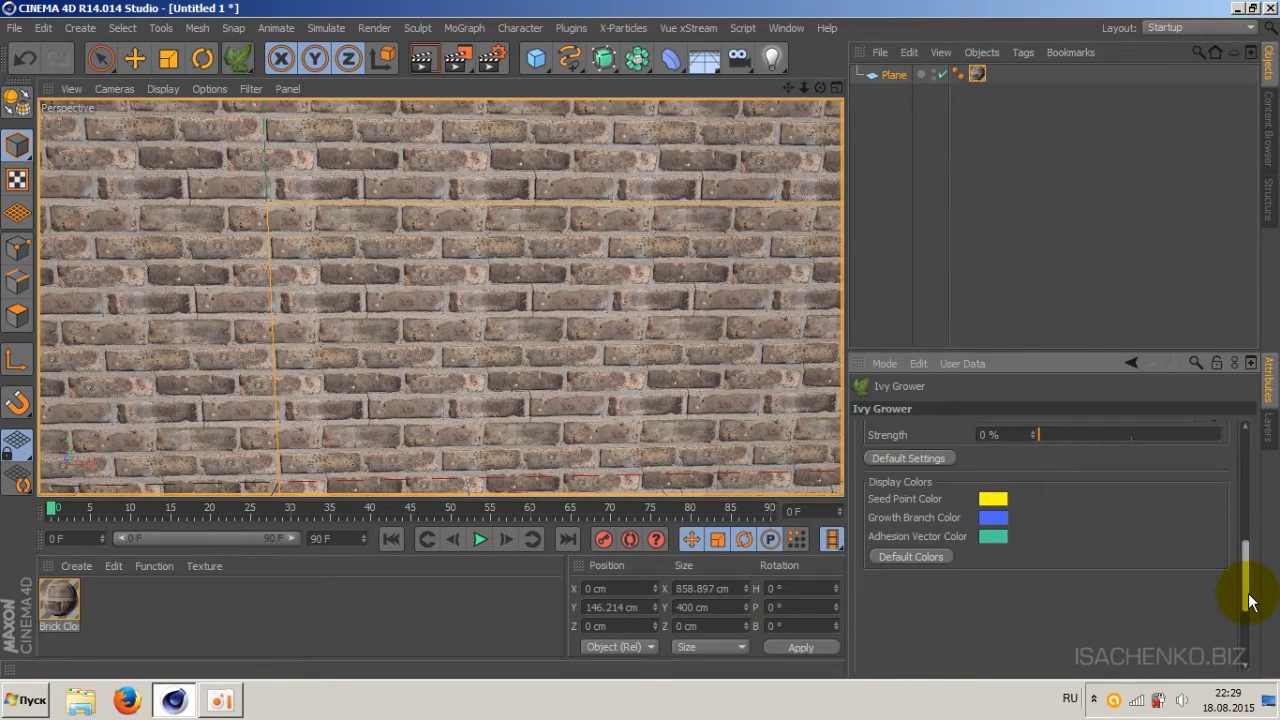
# Scroll back up the settings and zoom out to show the whole brick wall plane.
pyautogui.click(995, 513)
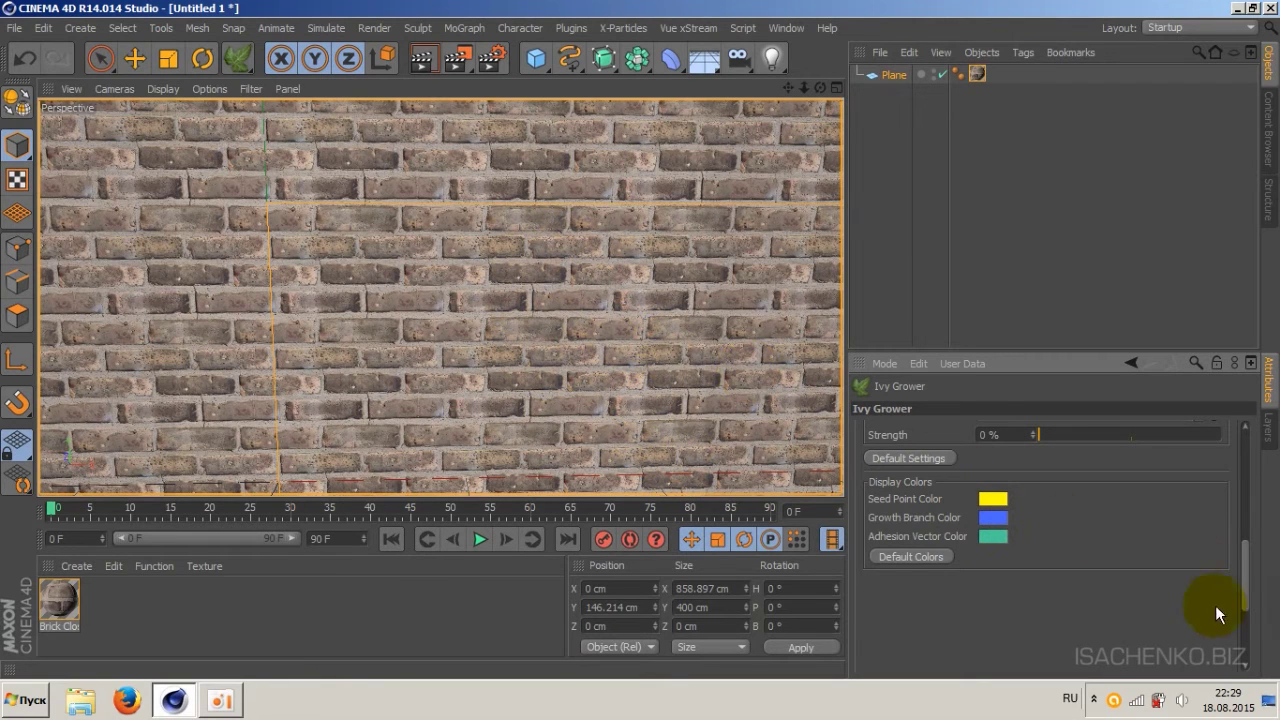
pyautogui.moveTo(1244, 570); pyautogui.dragTo(1236, 480)
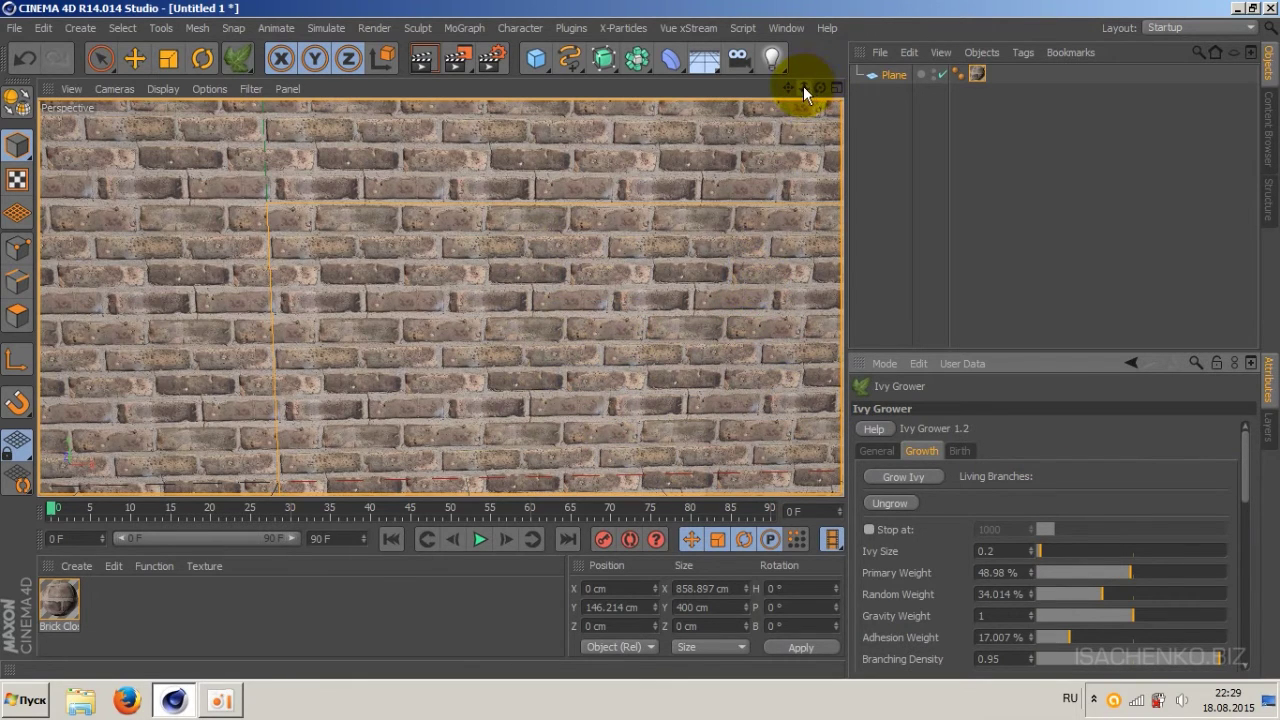
pyautogui.moveTo(803, 86)
pyautogui.mouseDown()
pyautogui.moveTo(760, 90)
pyautogui.moveTo(782, 85)
pyautogui.mouseUp()
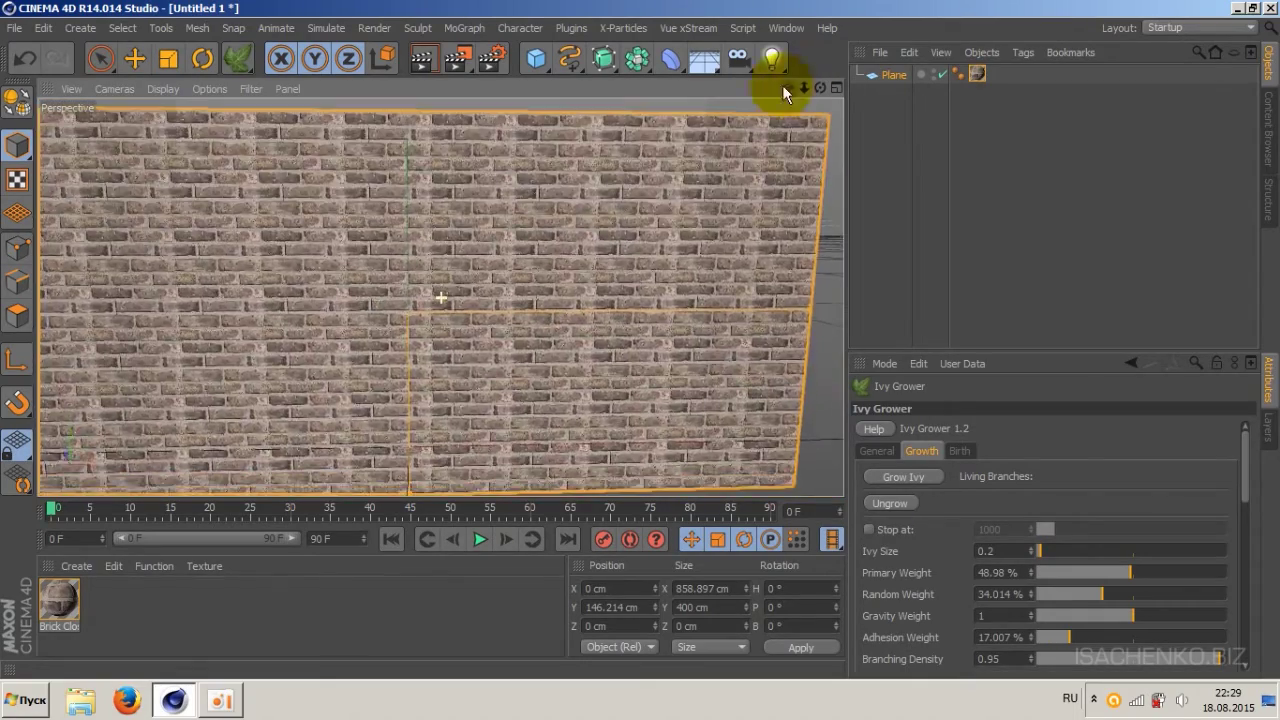
# Delete the brick wall plane and add two cubes to the scene.
pyautogui.click(893, 76)
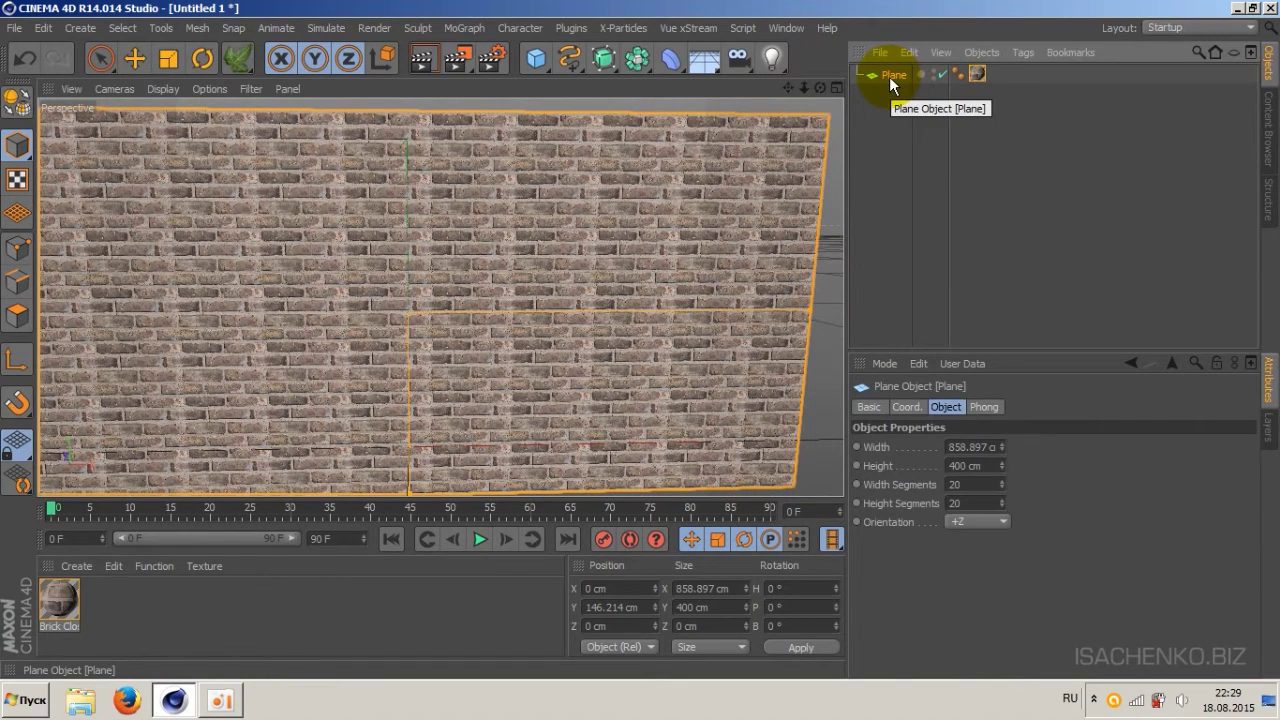
pyautogui.press('Delete')
pyautogui.click(536, 58)
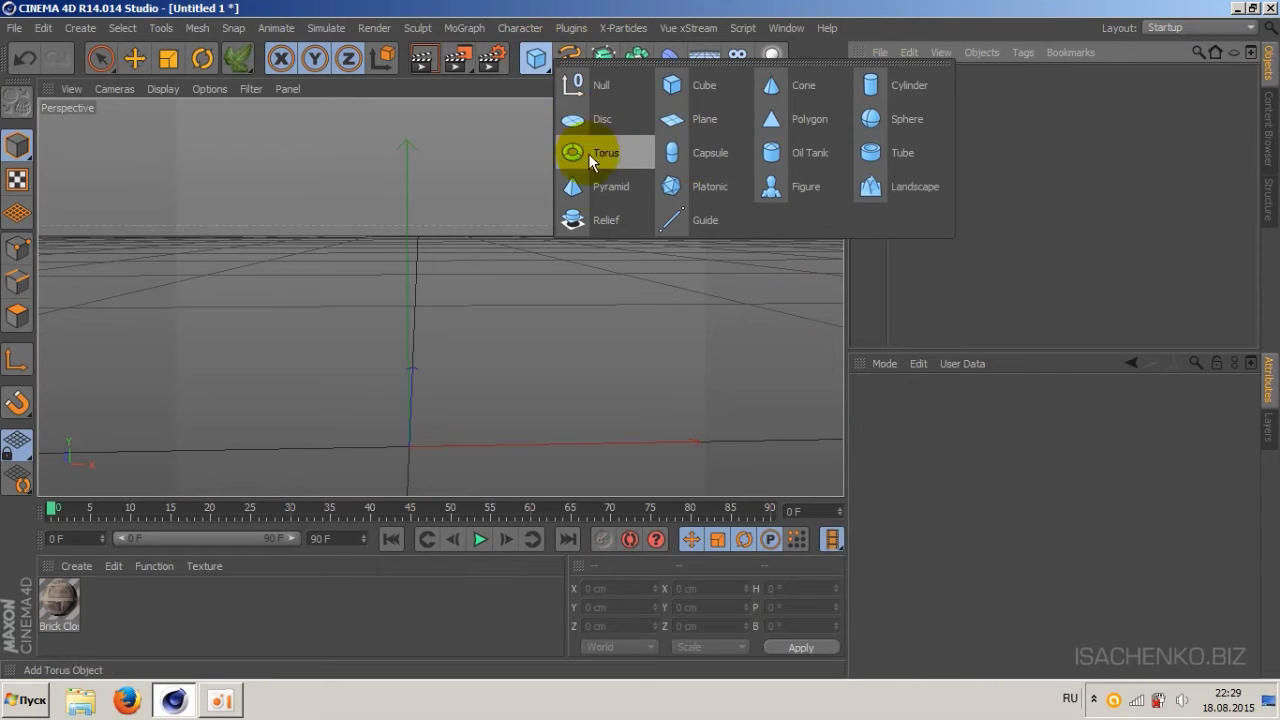
pyautogui.click(690, 84)
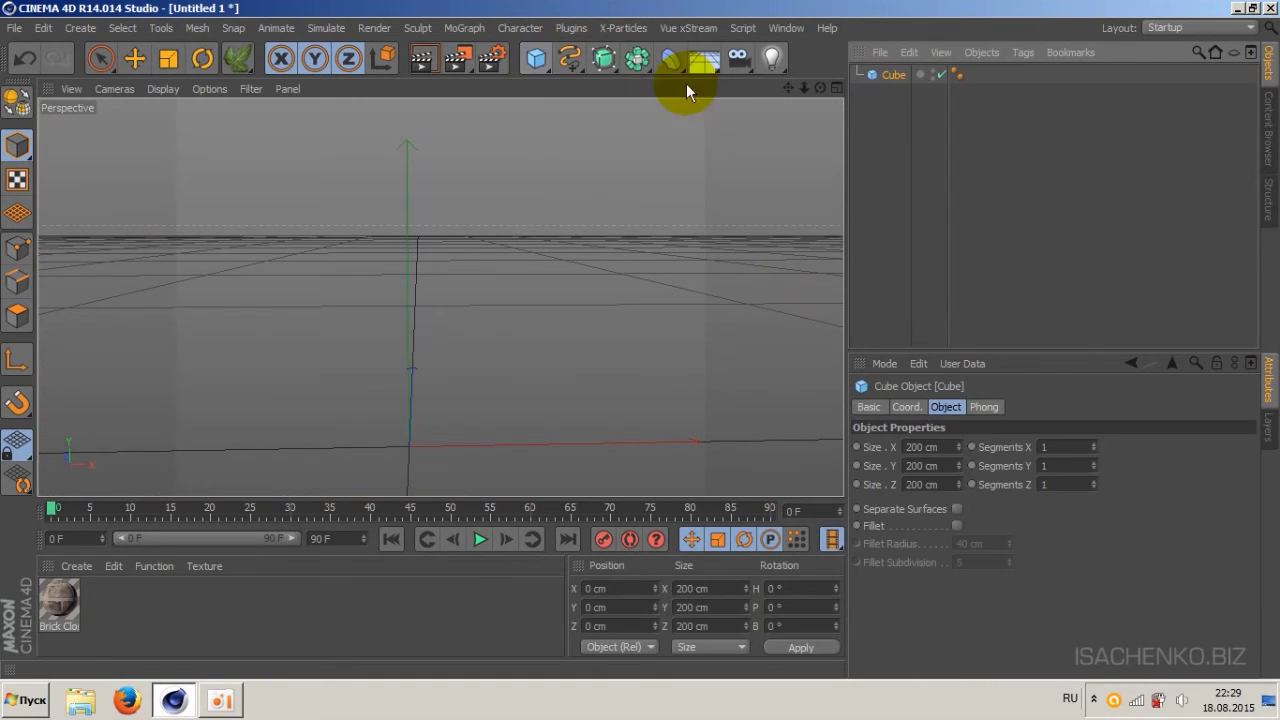
pyautogui.click(536, 58)
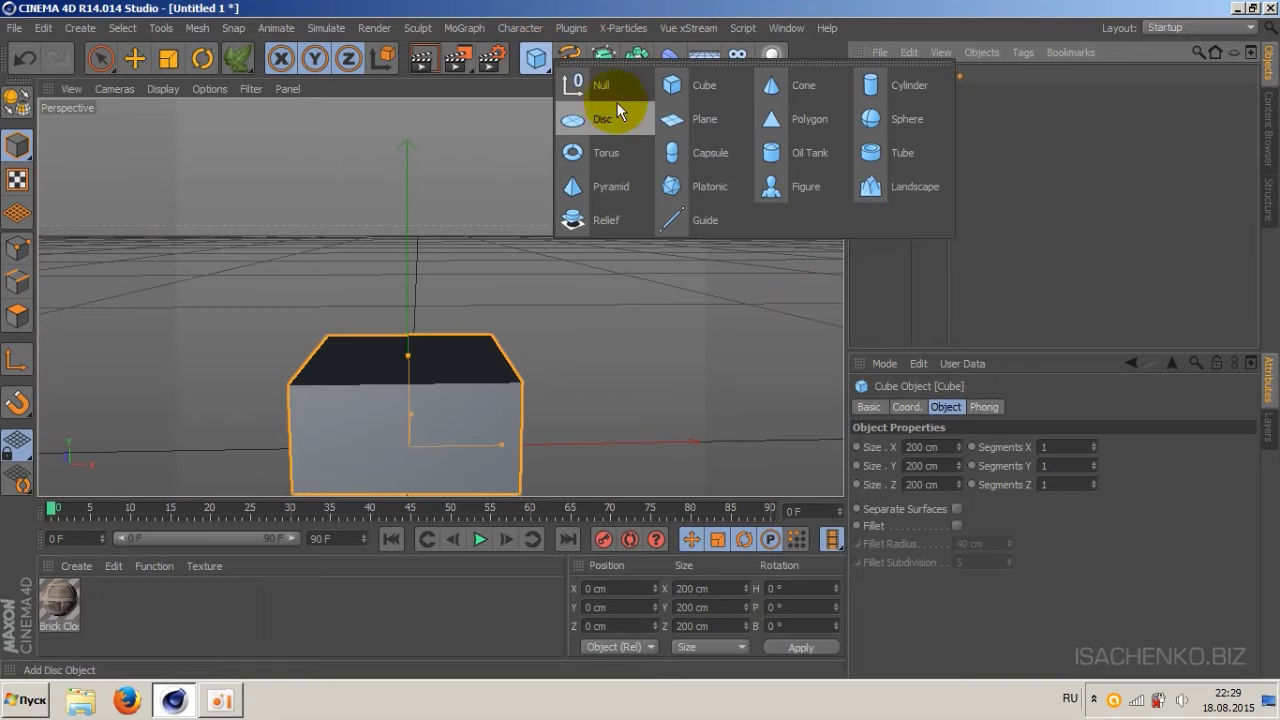
pyautogui.click(721, 89)
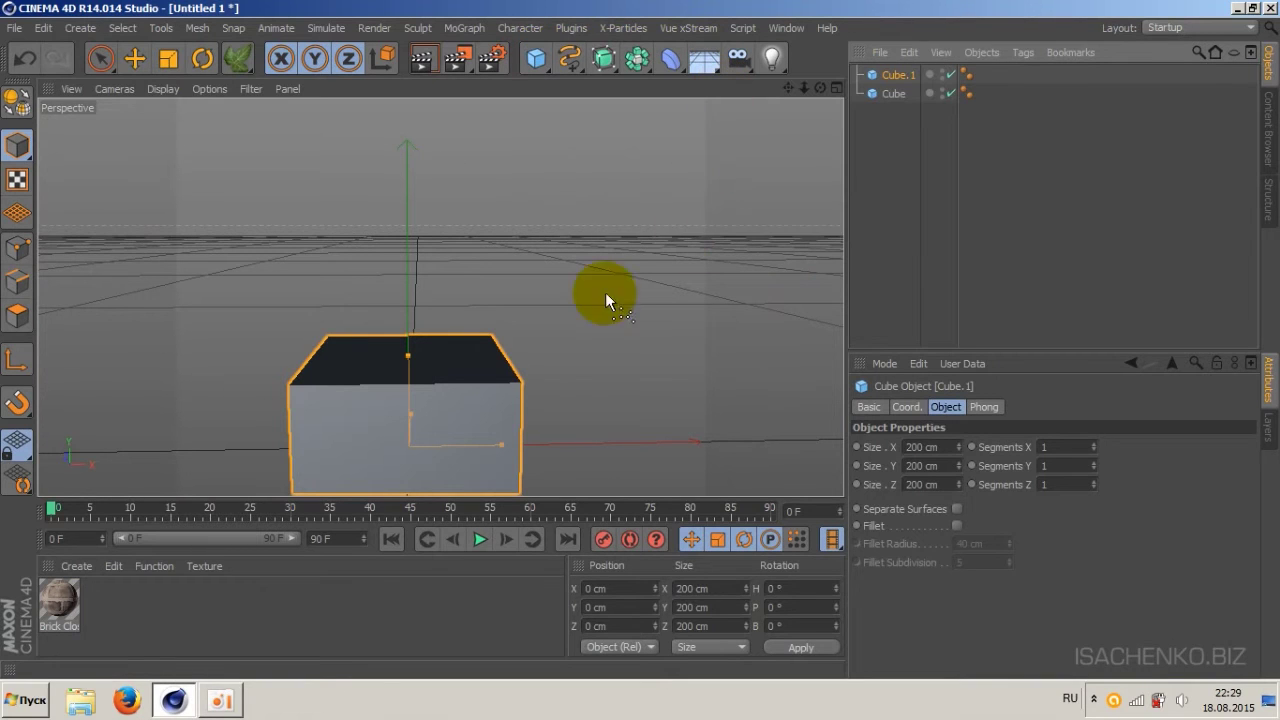
# Shrink the second cube to about half size and stack it on the first.
pyautogui.click(134, 58)
pyautogui.moveTo(408, 360); pyautogui.dragTo(398, 188)
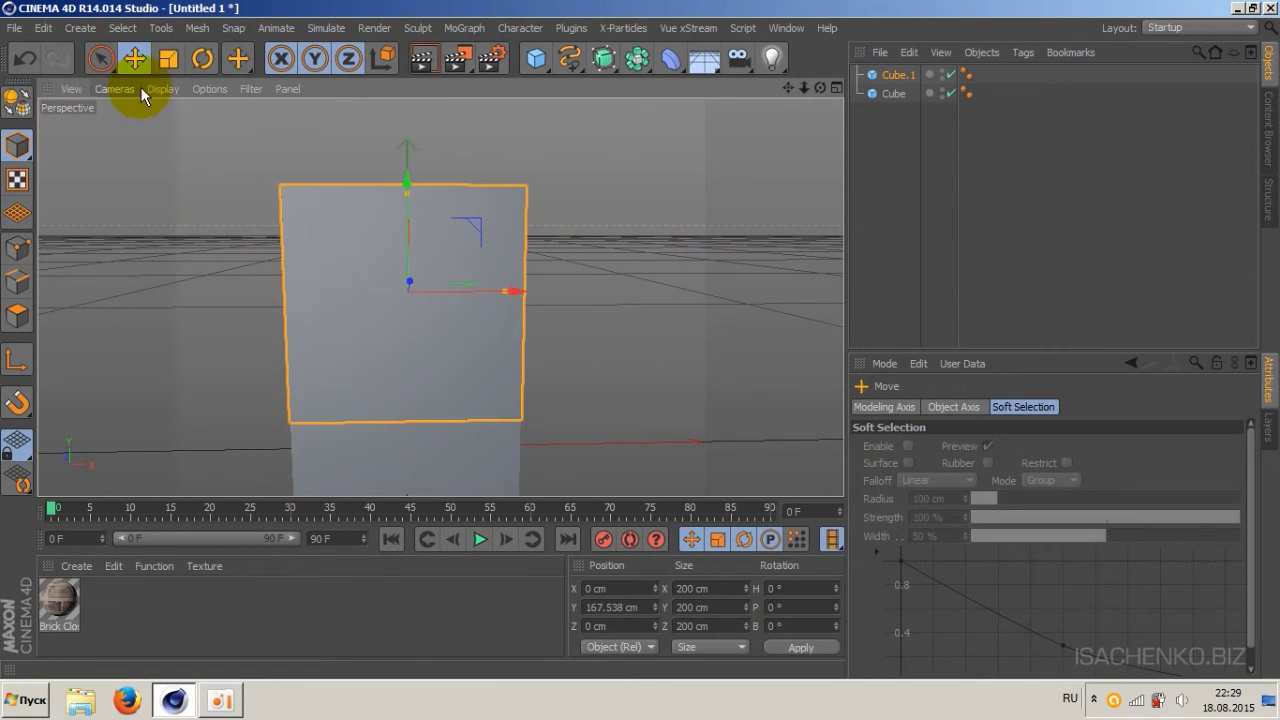
pyautogui.click(168, 58)
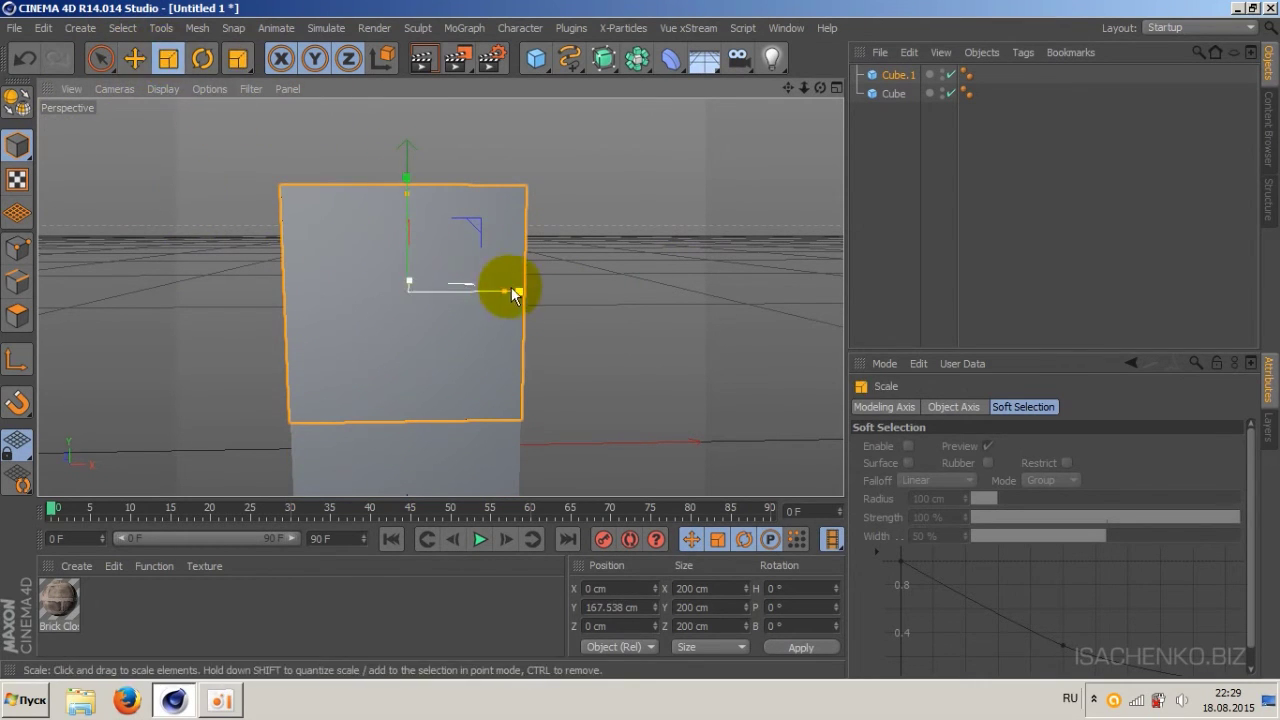
pyautogui.moveTo(517, 287); pyautogui.dragTo(461, 291)
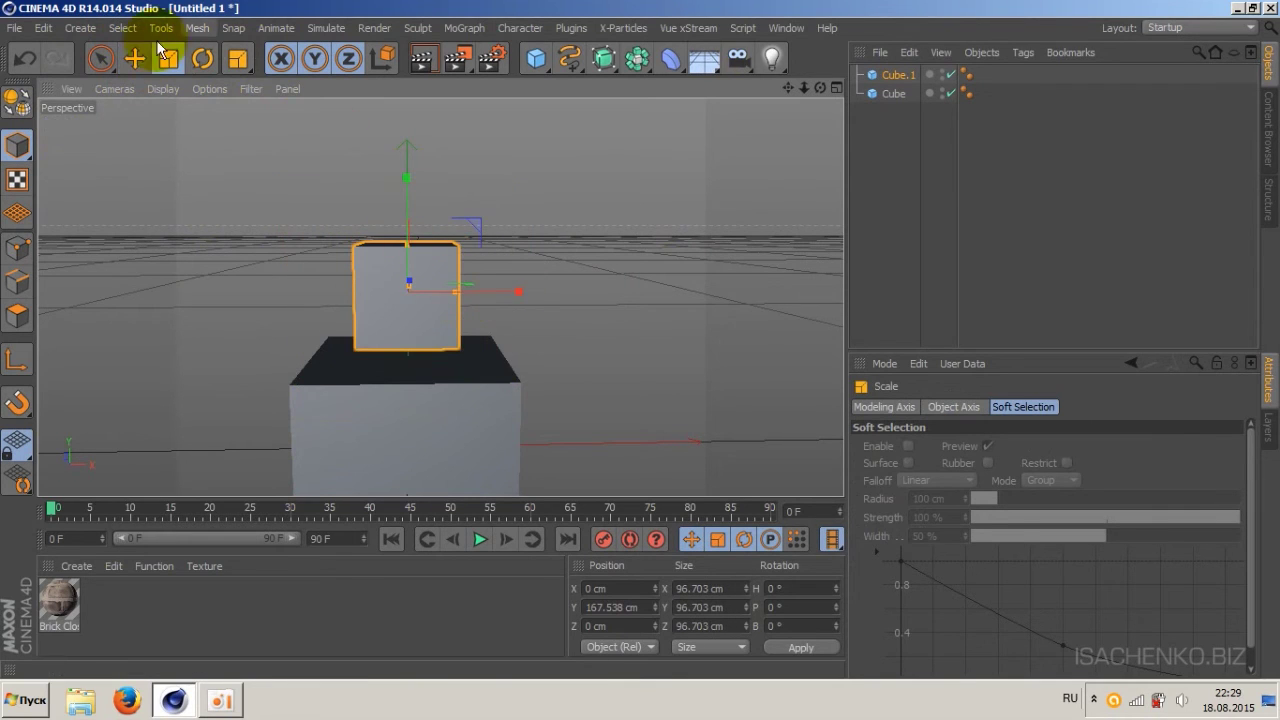
pyautogui.click(128, 60)
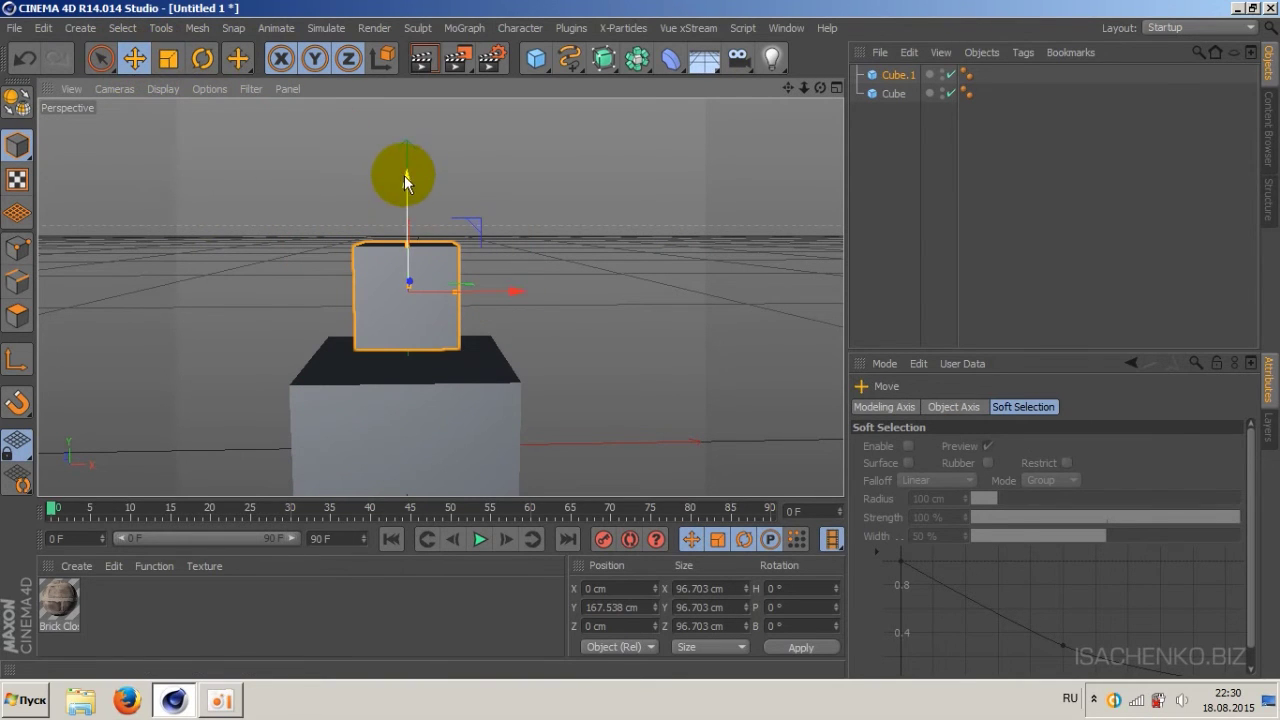
pyautogui.moveTo(407, 175); pyautogui.dragTo(405, 202)
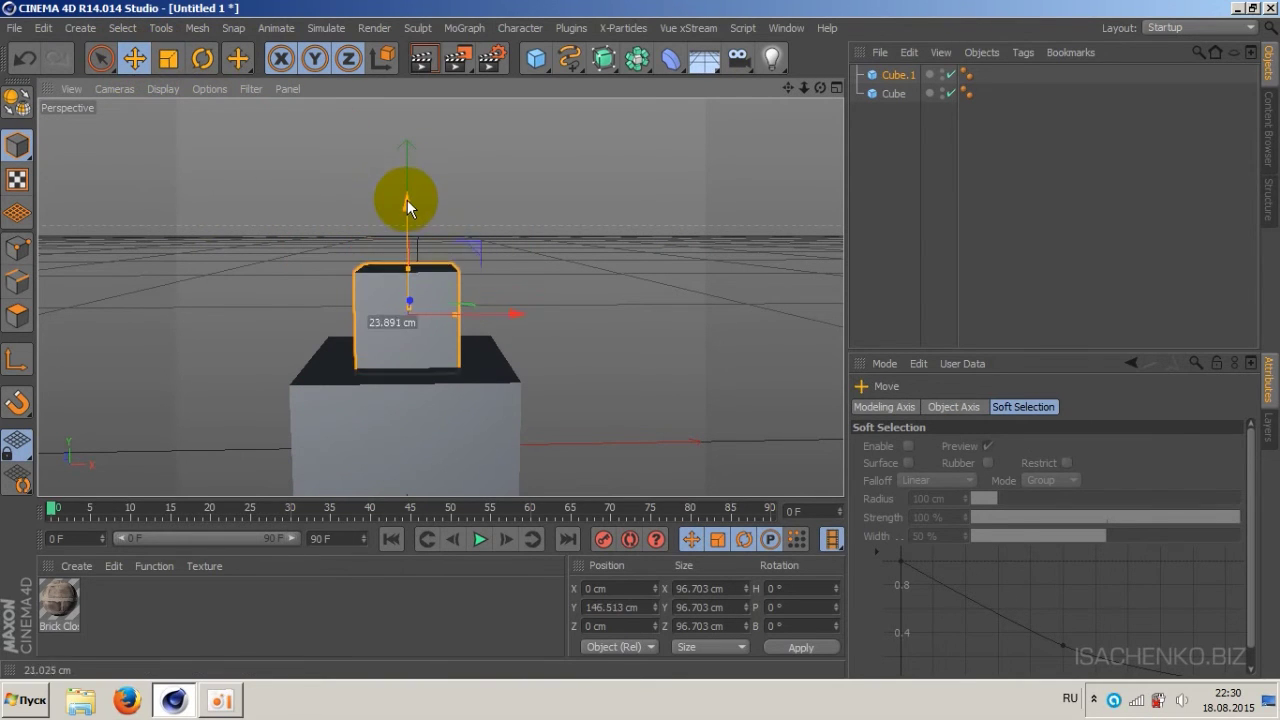
# Group both cubes under a new Null and bring the stacked cubes closer in view.
pyautogui.keyDown('ctrl'); pyautogui.click(893, 95); pyautogui.keyUp('ctrl')
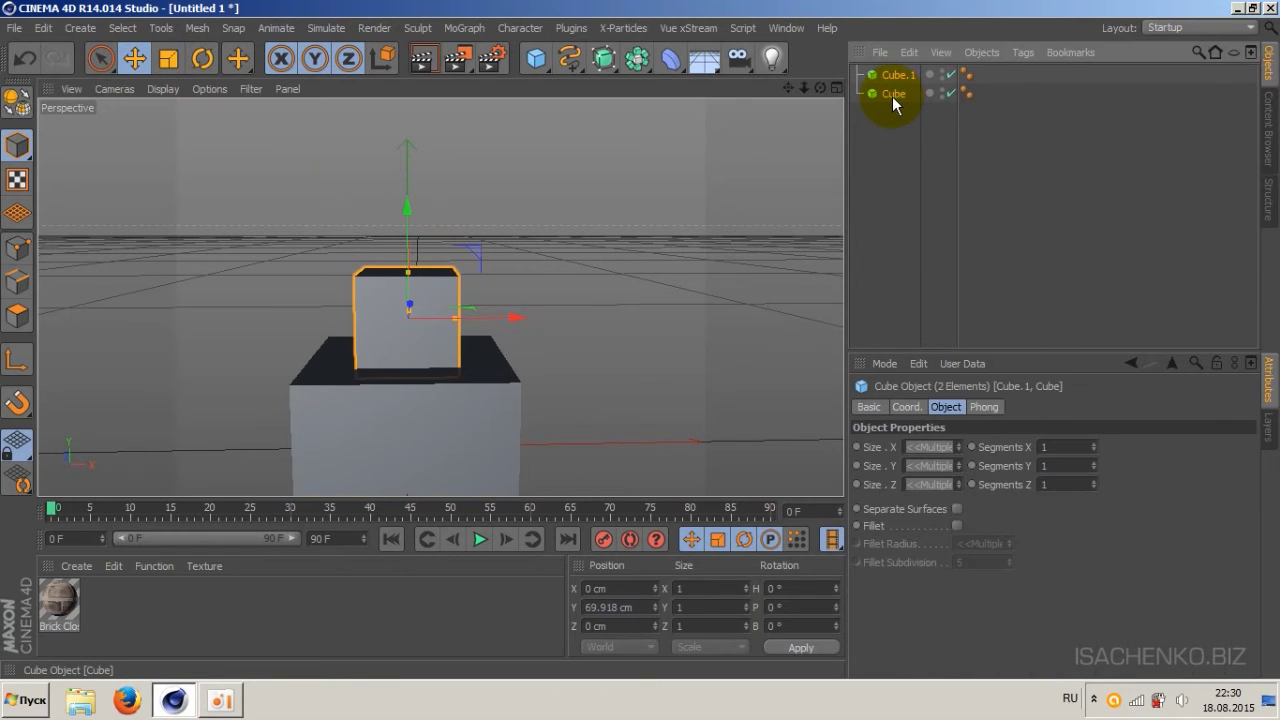
pyautogui.click(976, 53)
pyautogui.click(1018, 249)
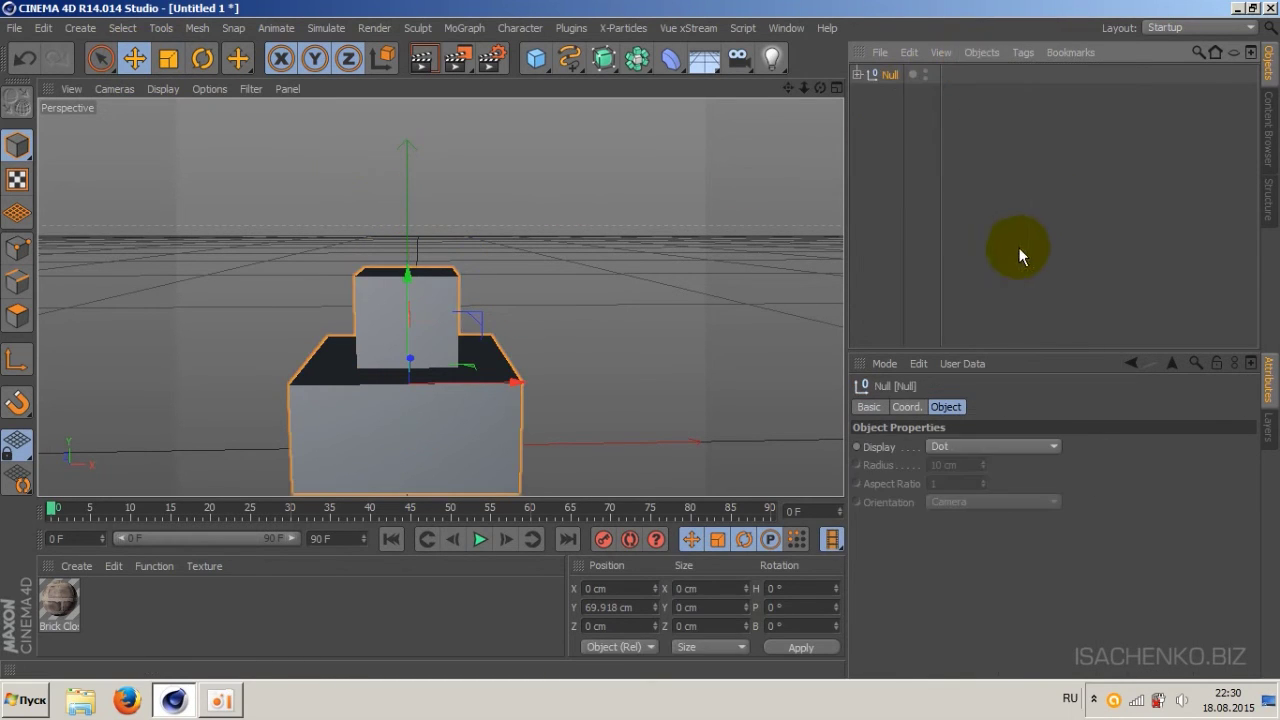
pyautogui.click(857, 74)
pyautogui.click(898, 94)
pyautogui.click(903, 111)
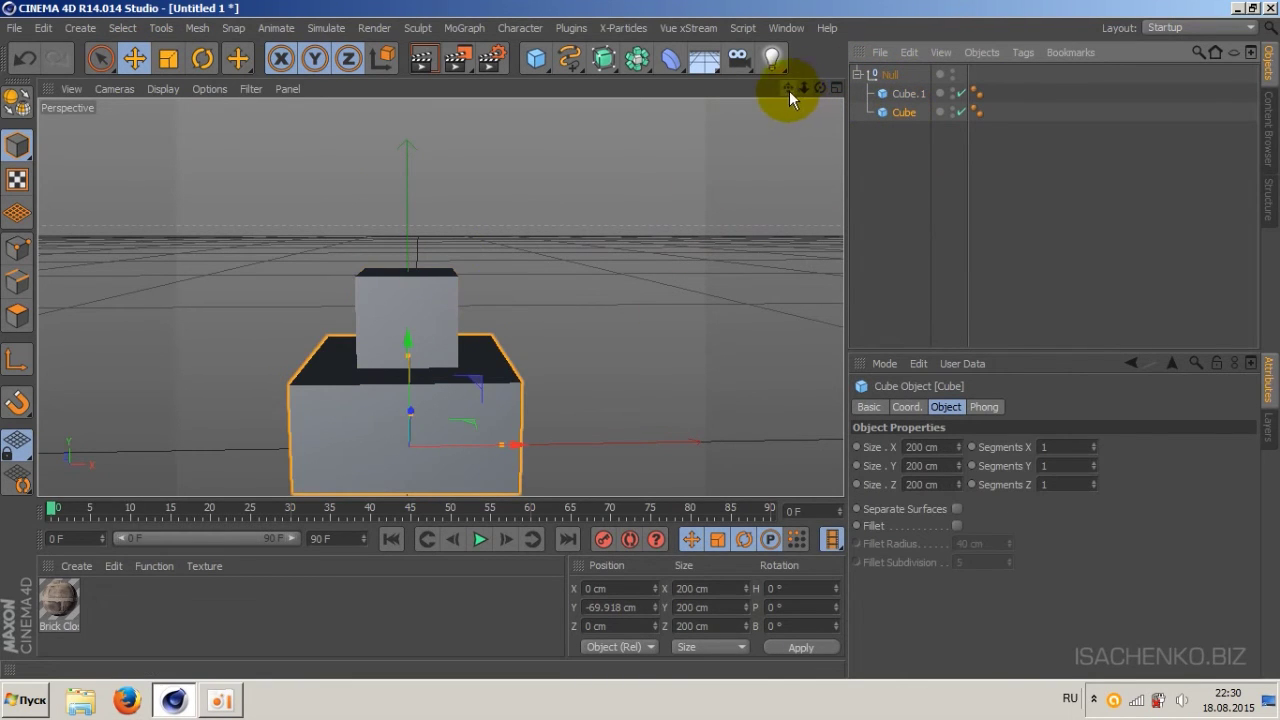
pyautogui.moveTo(789, 90); pyautogui.dragTo(789, 90)
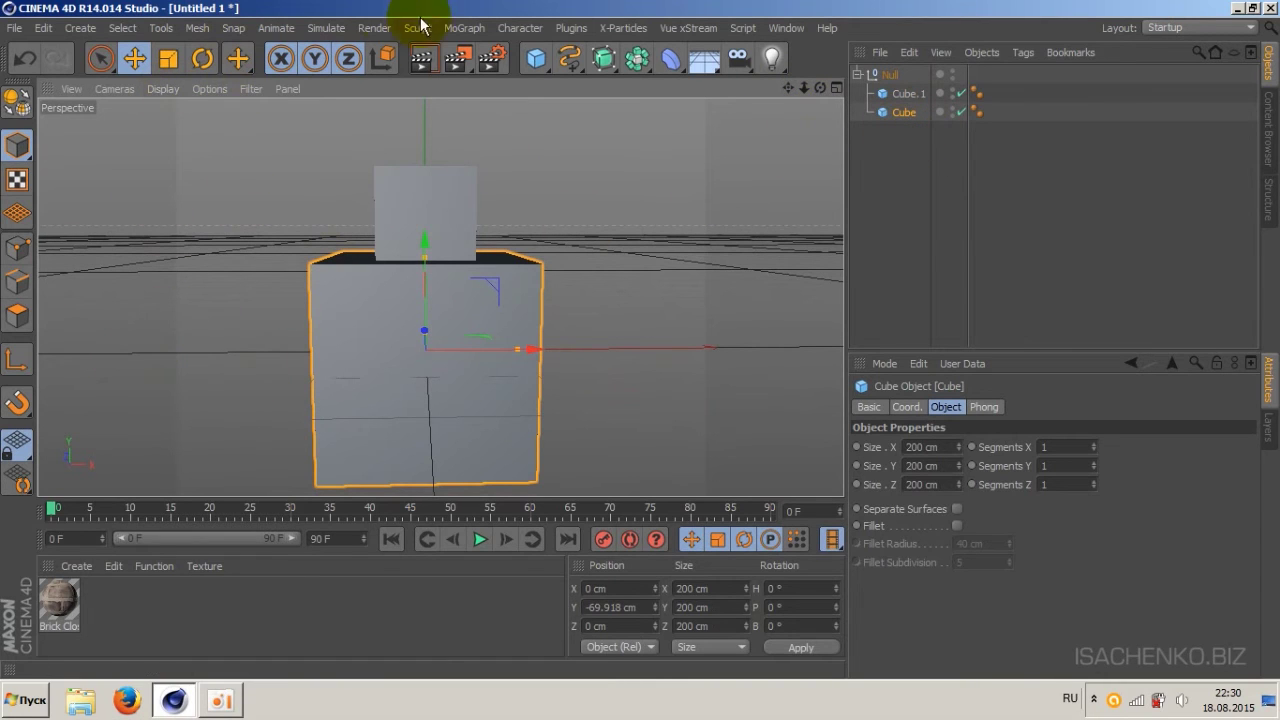
pyautogui.click(630, 28)
# Start Ivy Grower and place a seed point near the big cube's bottom edge.
pyautogui.moveTo(571, 28)
pyautogui.click(592, 101)
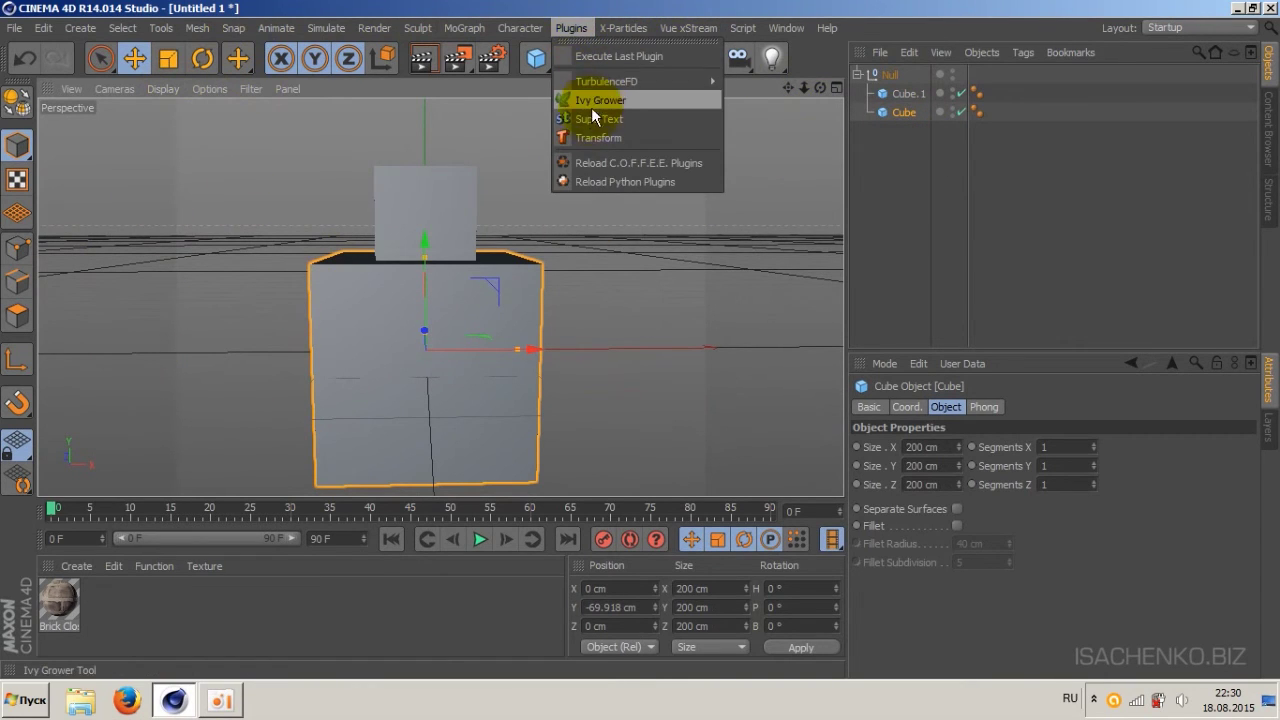
pyautogui.click(237, 58)
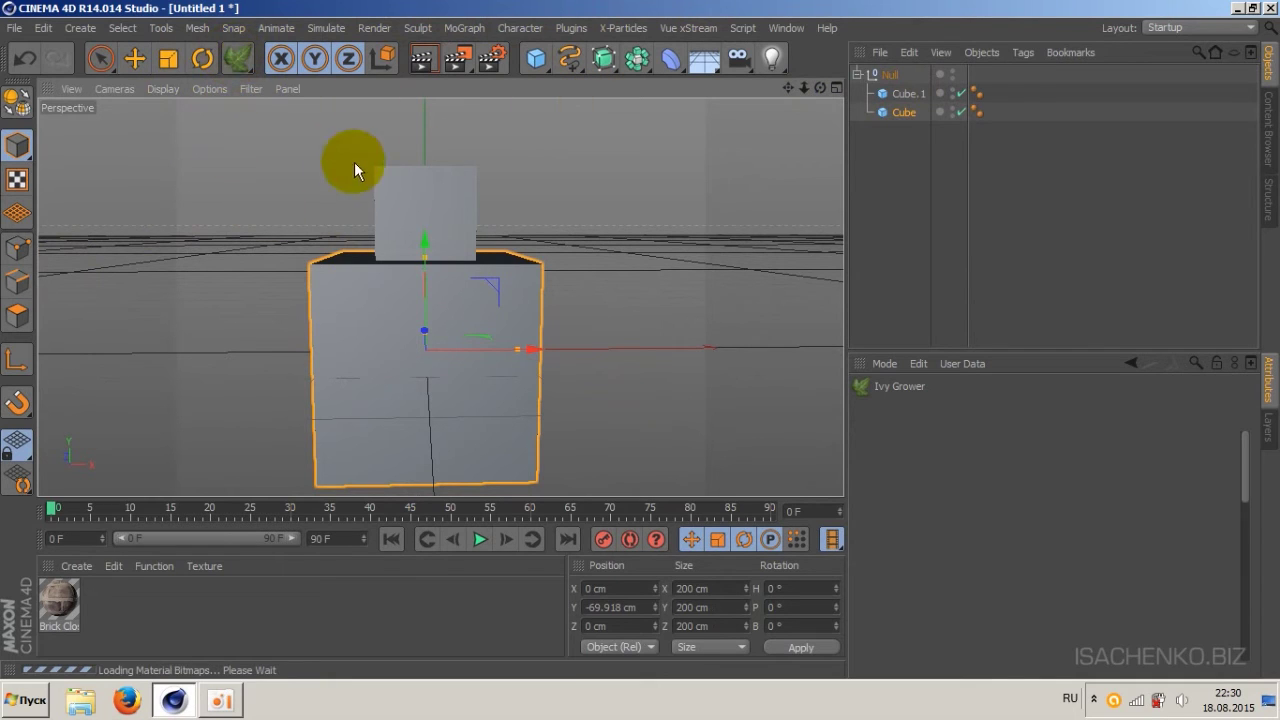
pyautogui.click(369, 468)
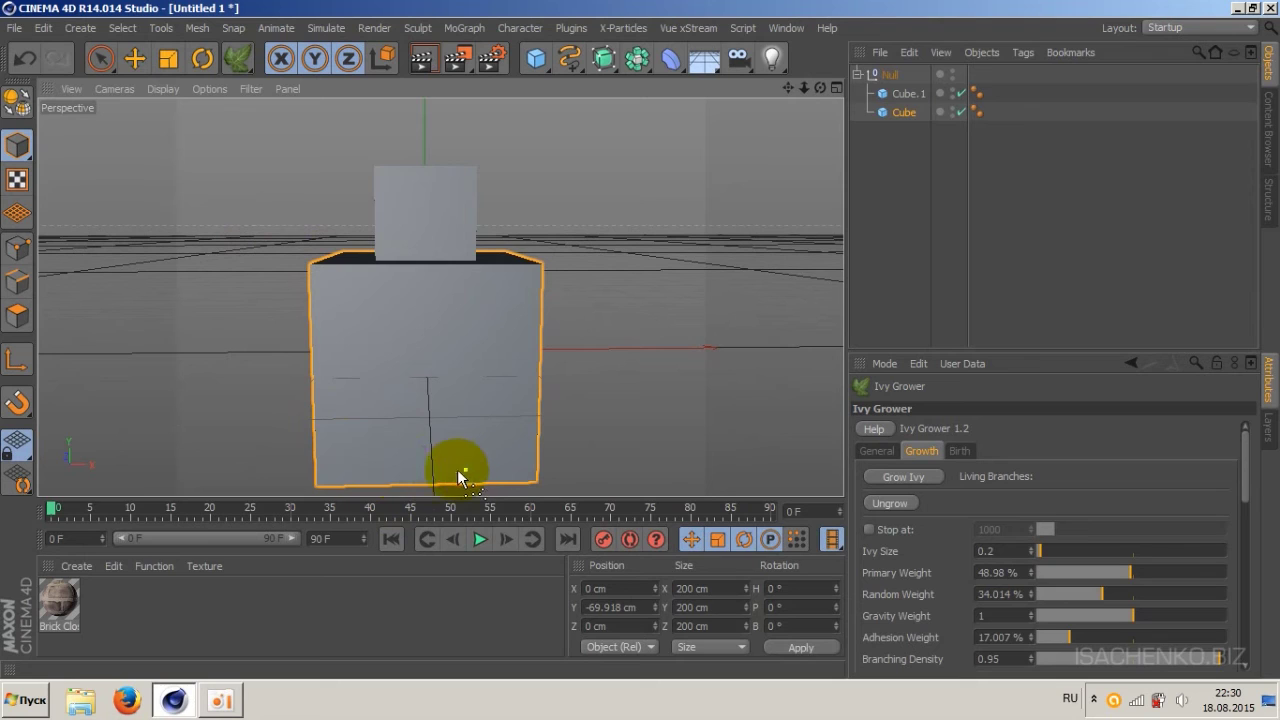
pyautogui.click(433, 465)
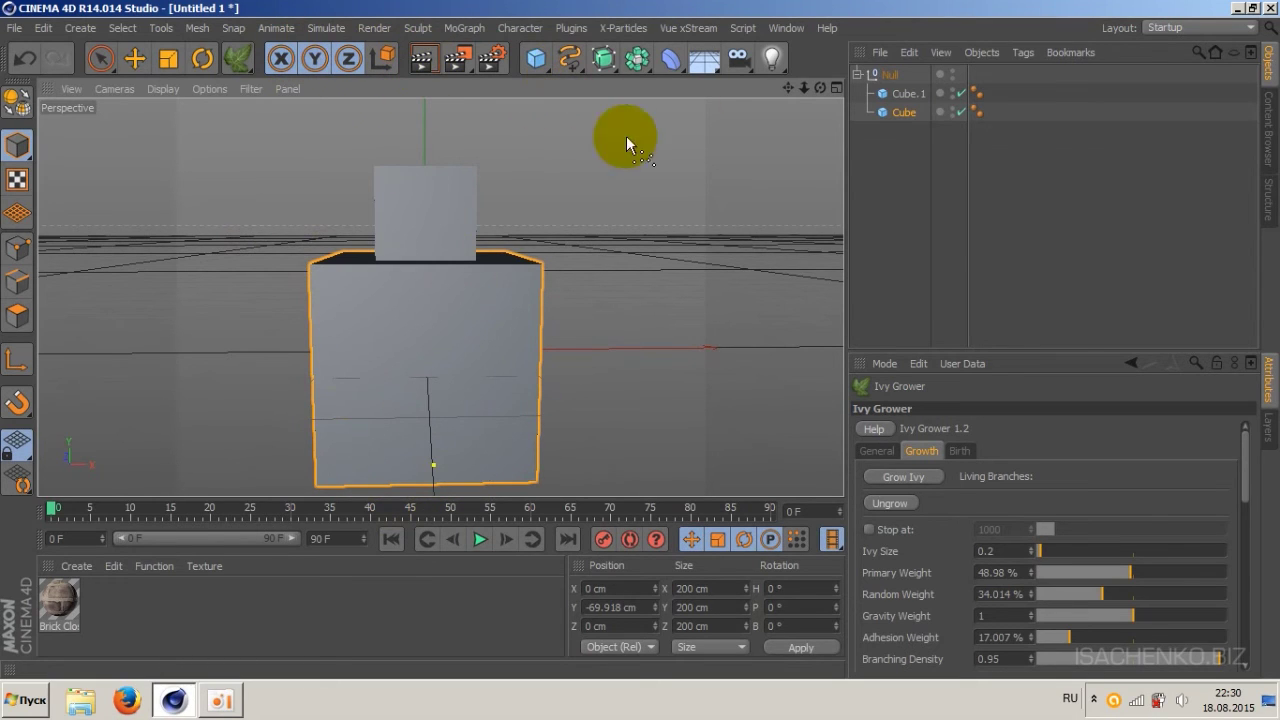
# Grow ivy from the seed, stop the growth, then select the small and big cubes.
pyautogui.click(909, 476)
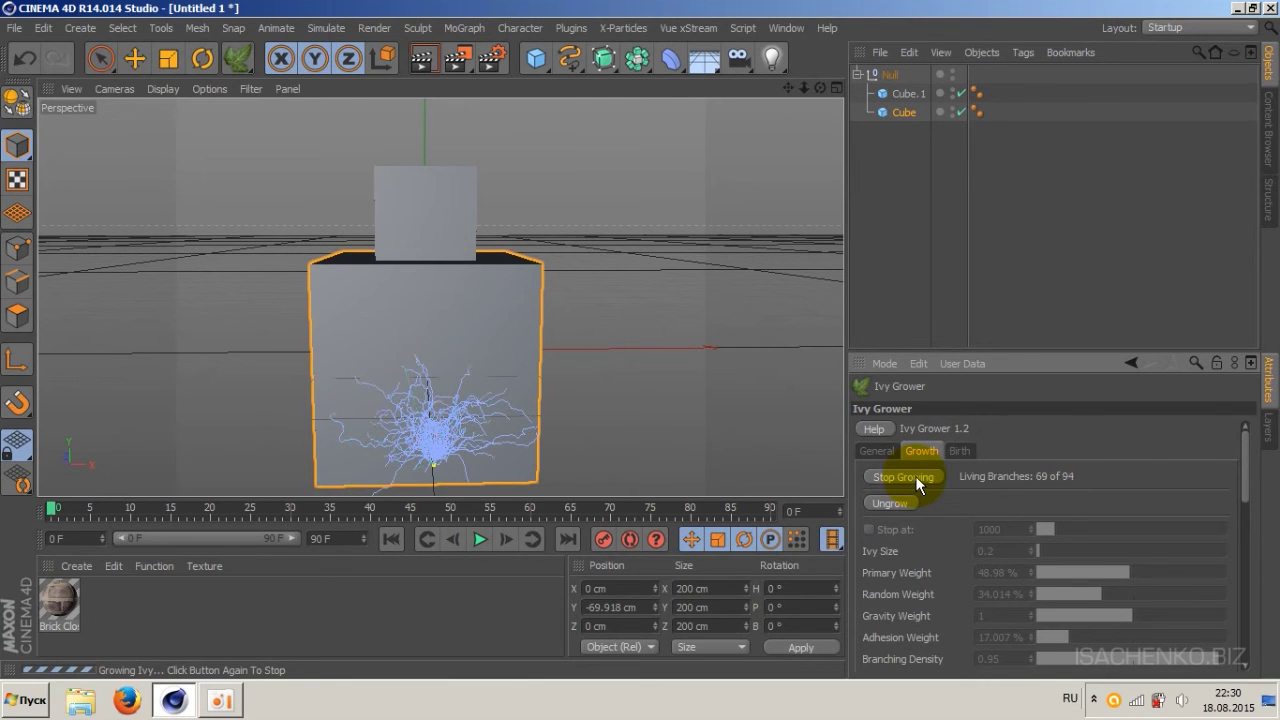
pyautogui.click(886, 478)
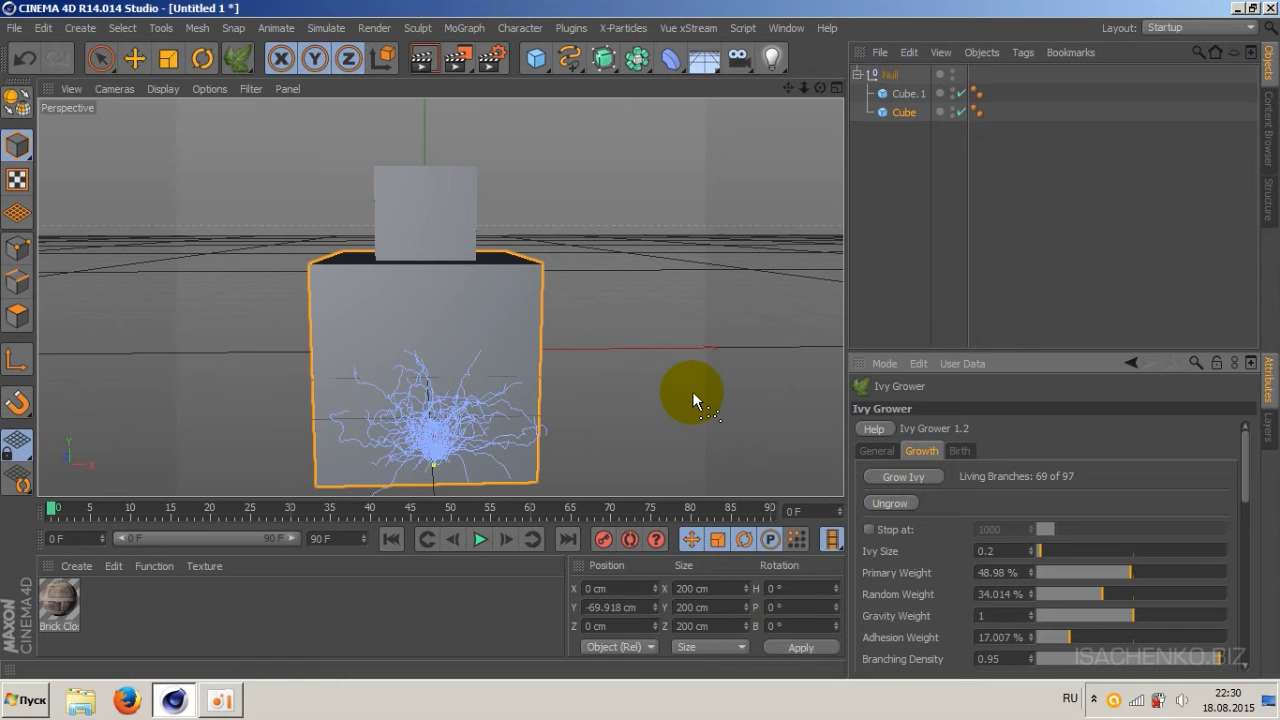
pyautogui.click(904, 95)
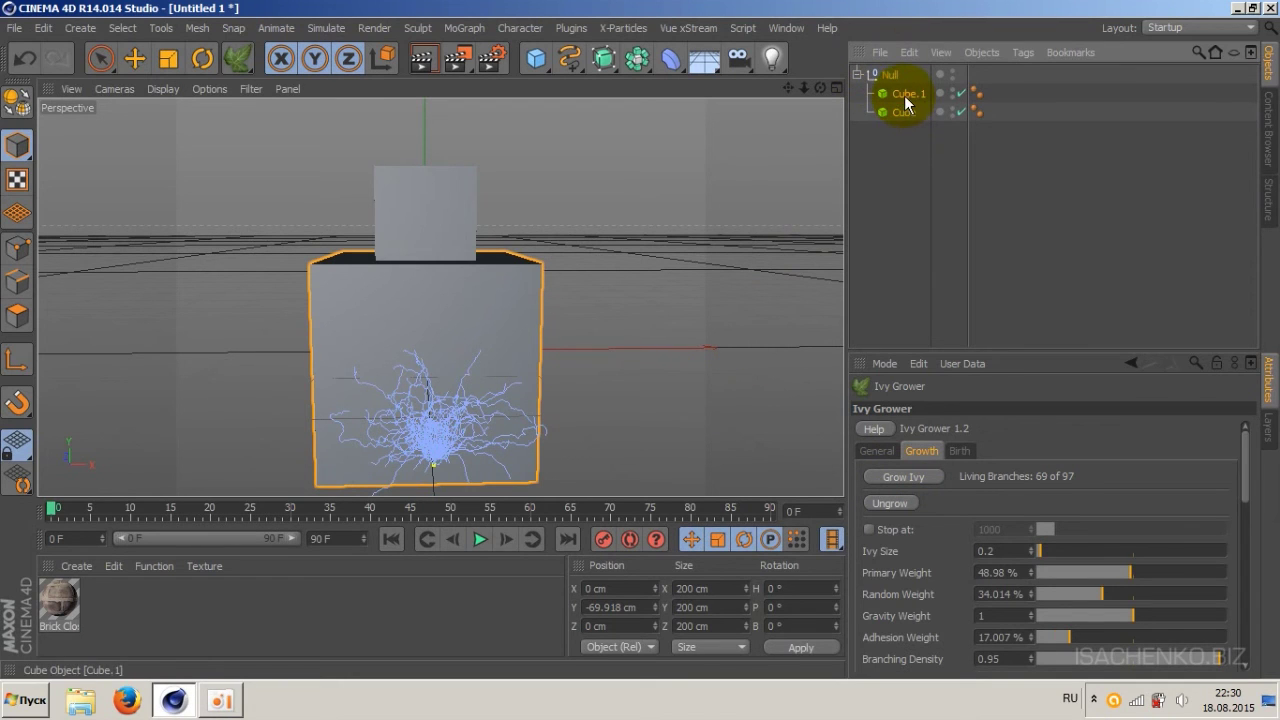
pyautogui.click(904, 111)
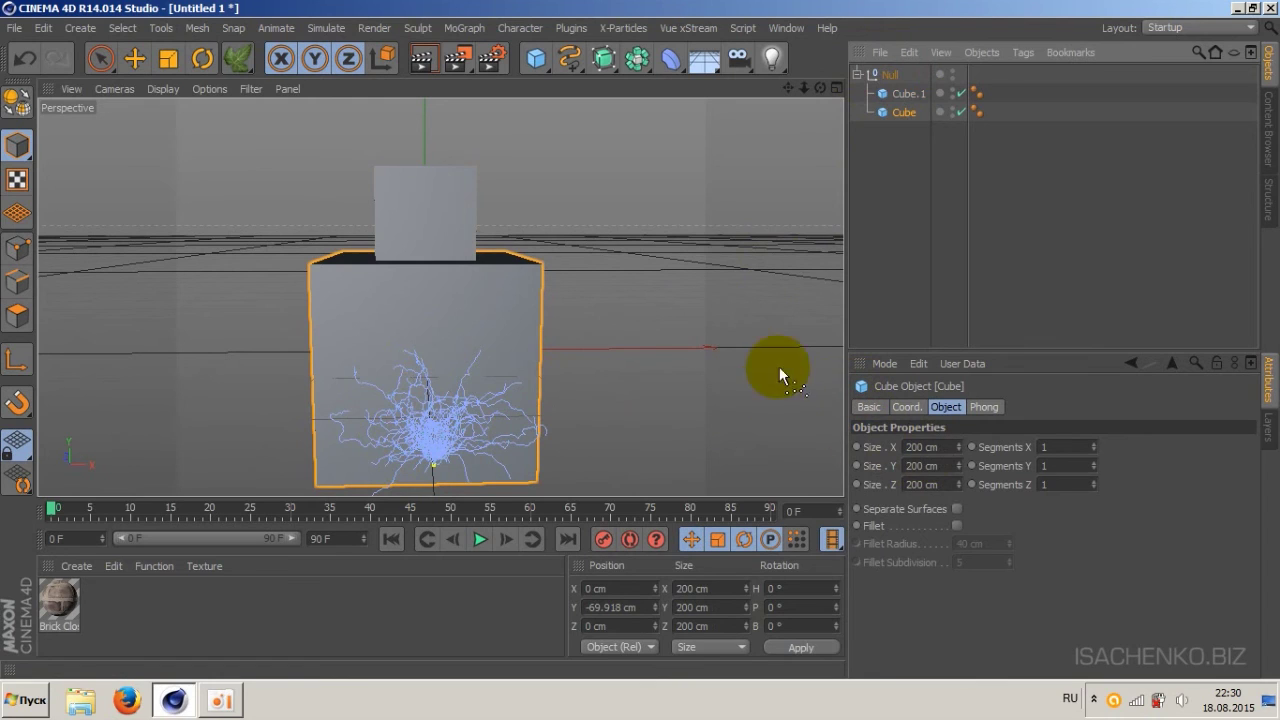
# Select the Null containing Cube and Cube.1 in the Object Manager.
pyautogui.click(889, 74)
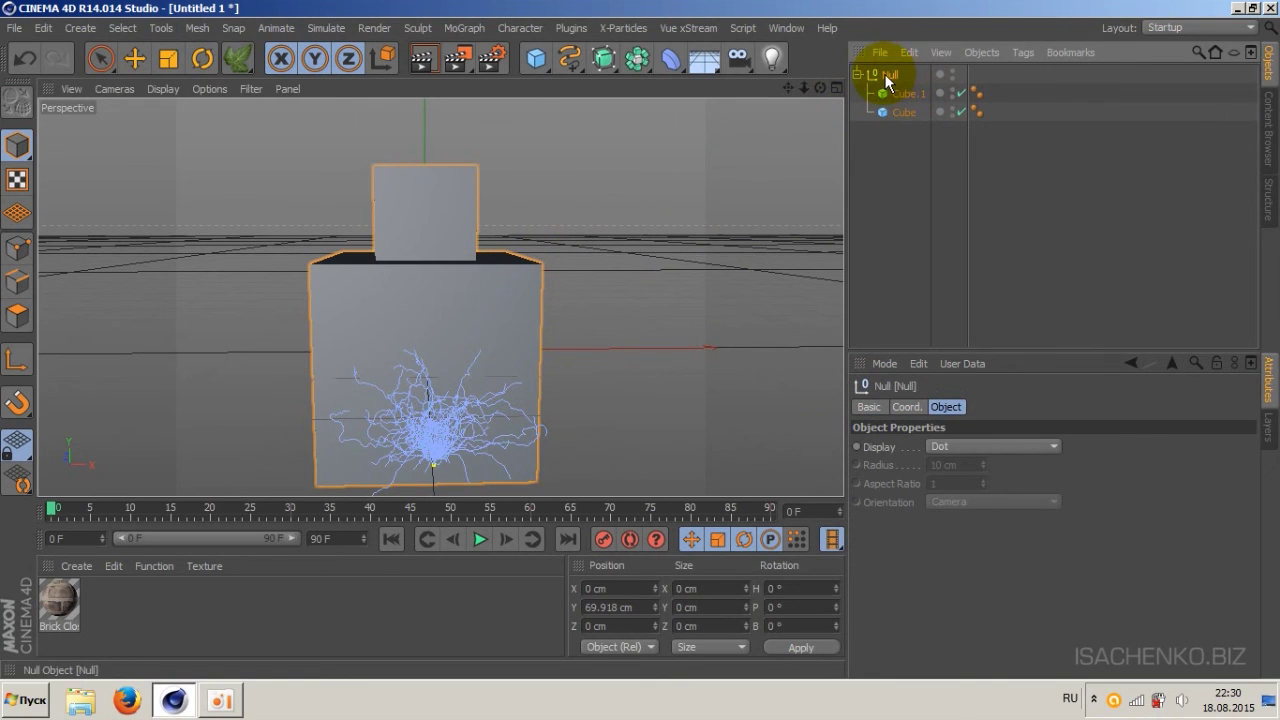